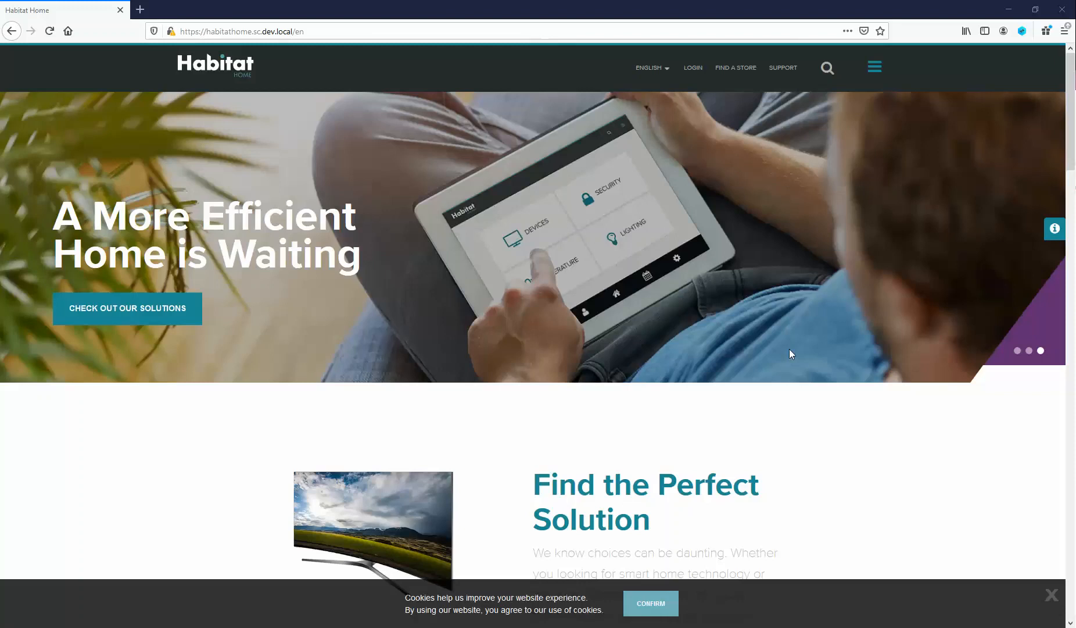
# Choose Cooking under "What are you most interested in?" on the Habitat home page, and reload the page to review its content.
pyautogui.scroll(-10, 421, 372)
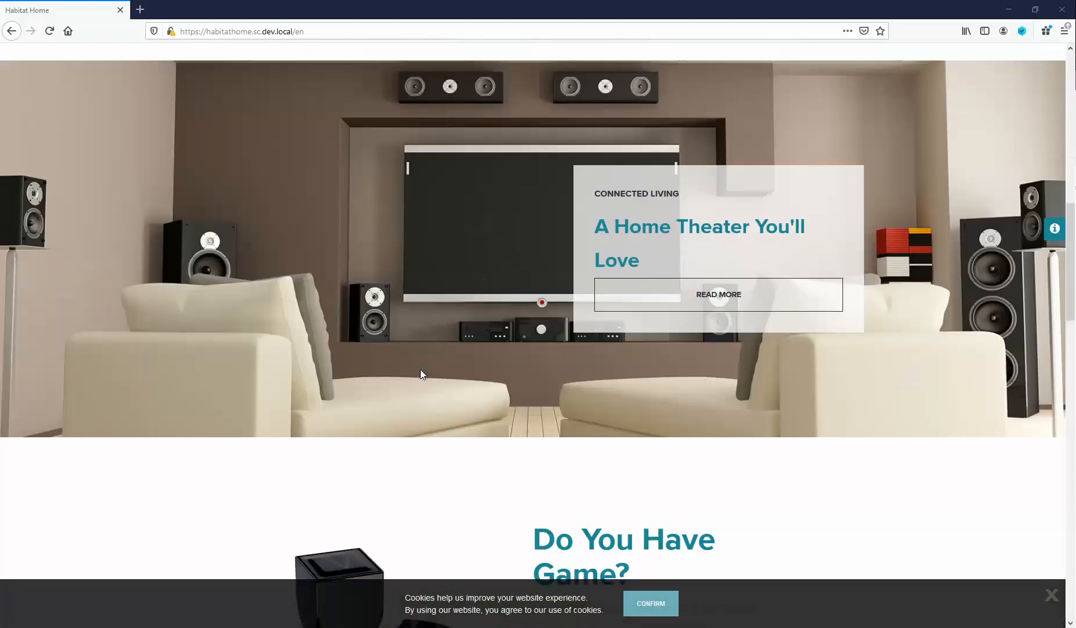
pyautogui.scroll(-20, 420, 372)
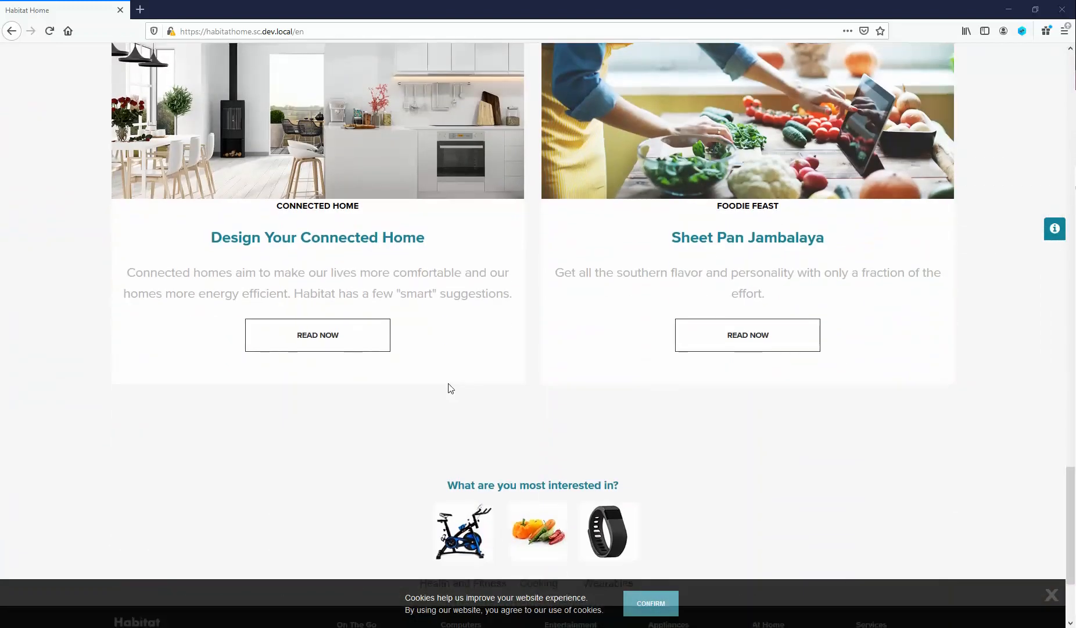
pyautogui.scroll(-3, 424, 375)
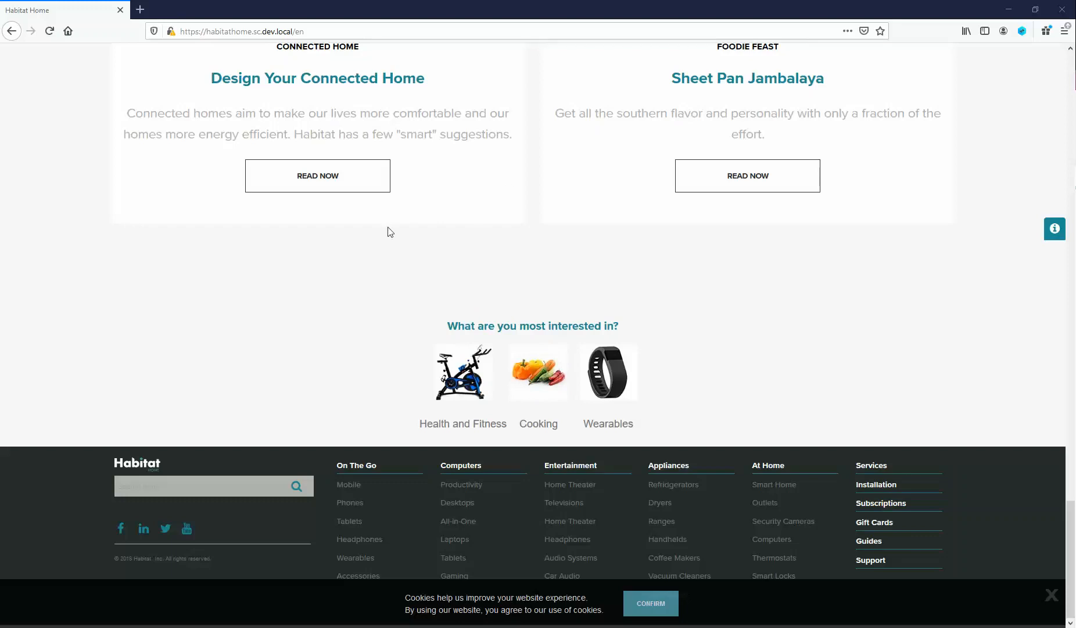
pyautogui.click(535, 365)
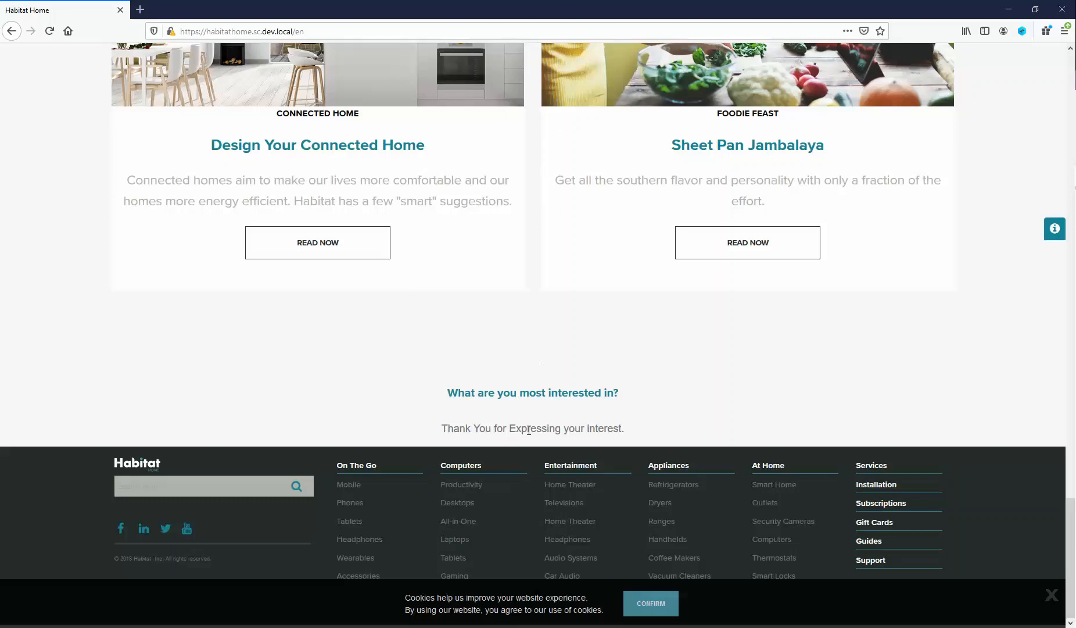
pyautogui.click(49, 35)
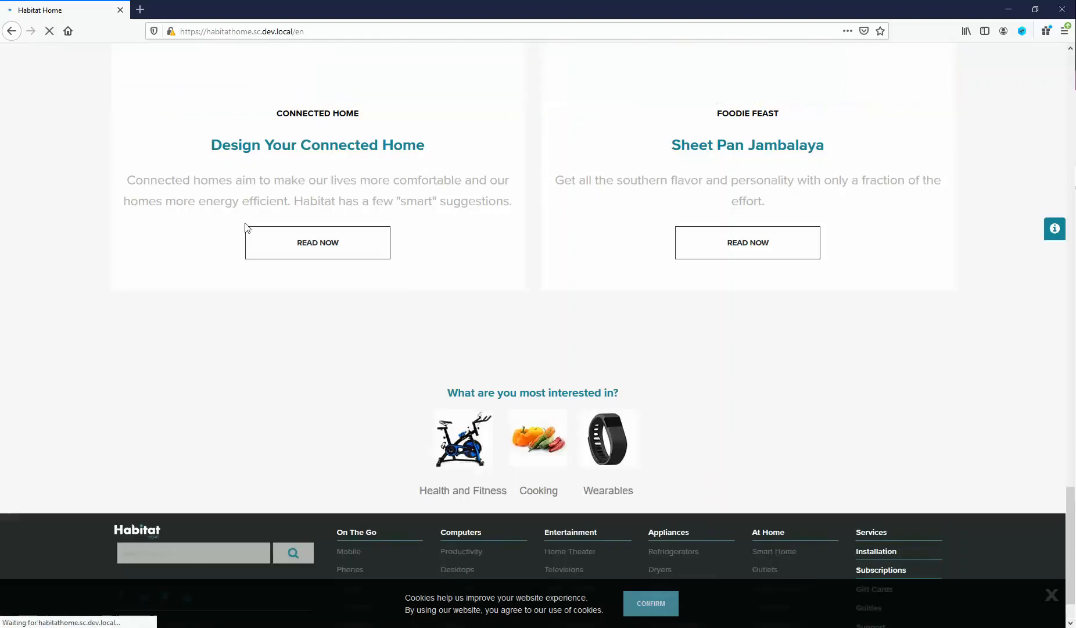
pyautogui.scroll(20, 245, 227)
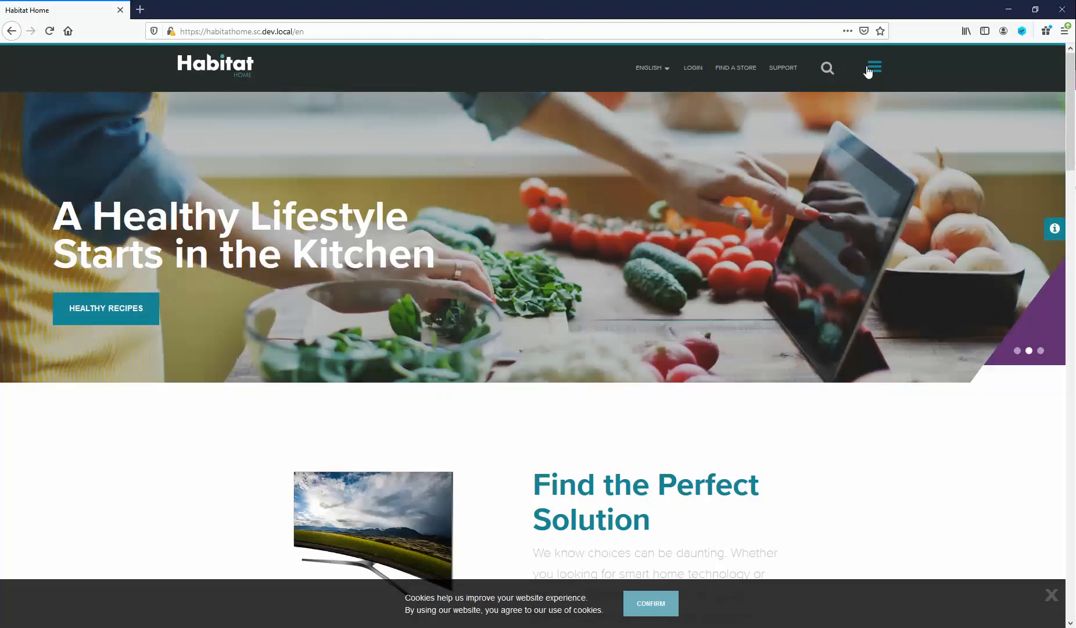
# Open the "Find A Virtual Fitness Trainer" page from the Habitat Health section of the site navigation.
pyautogui.click(868, 71)
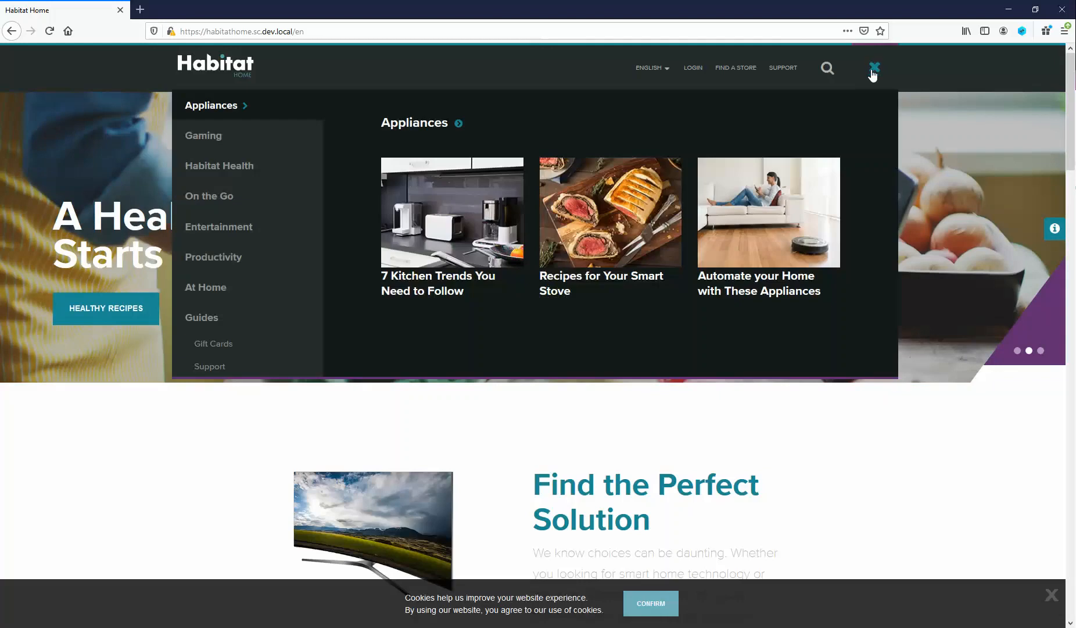
pyautogui.moveTo(222, 162)
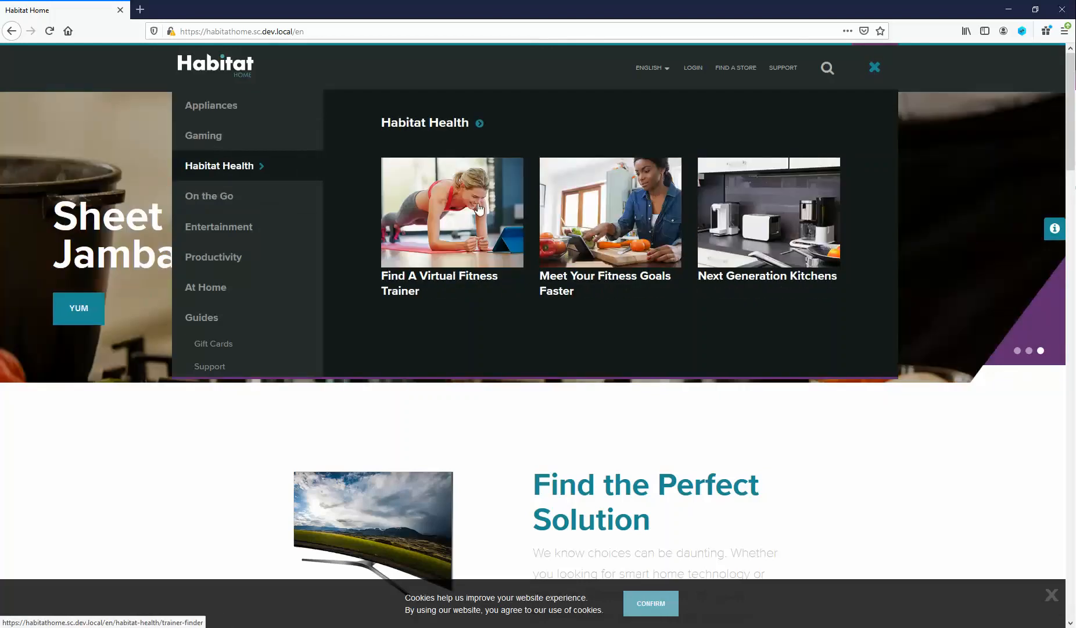
pyautogui.click(427, 231)
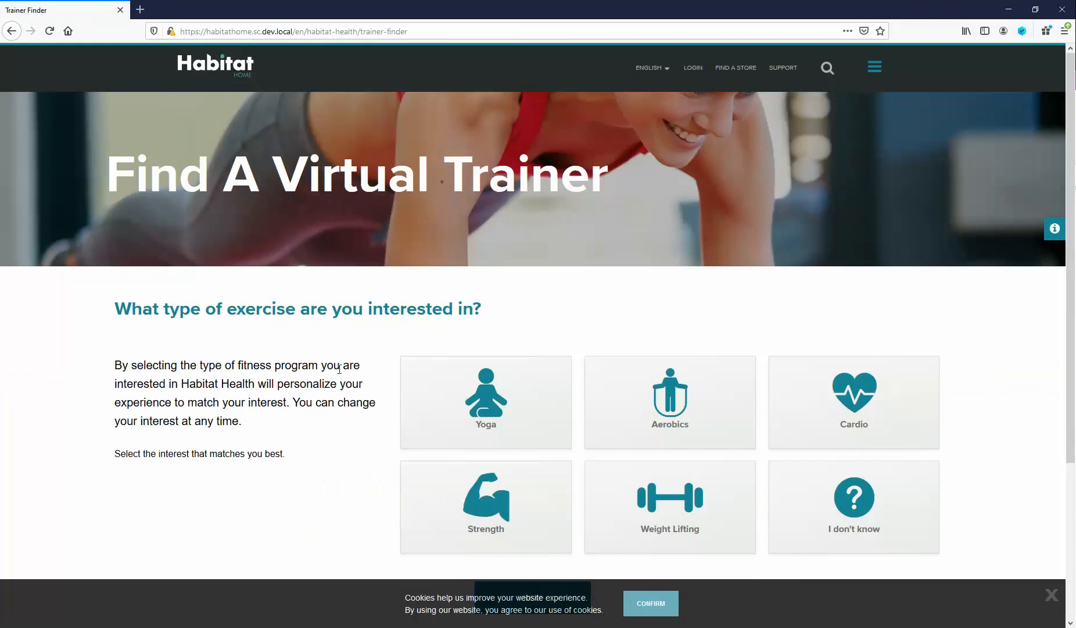
# Complete the trainer finder with Cardio, 5 or more days and Low intensity, and return to the home page to review its content.
pyautogui.scroll(-2, 354, 389)
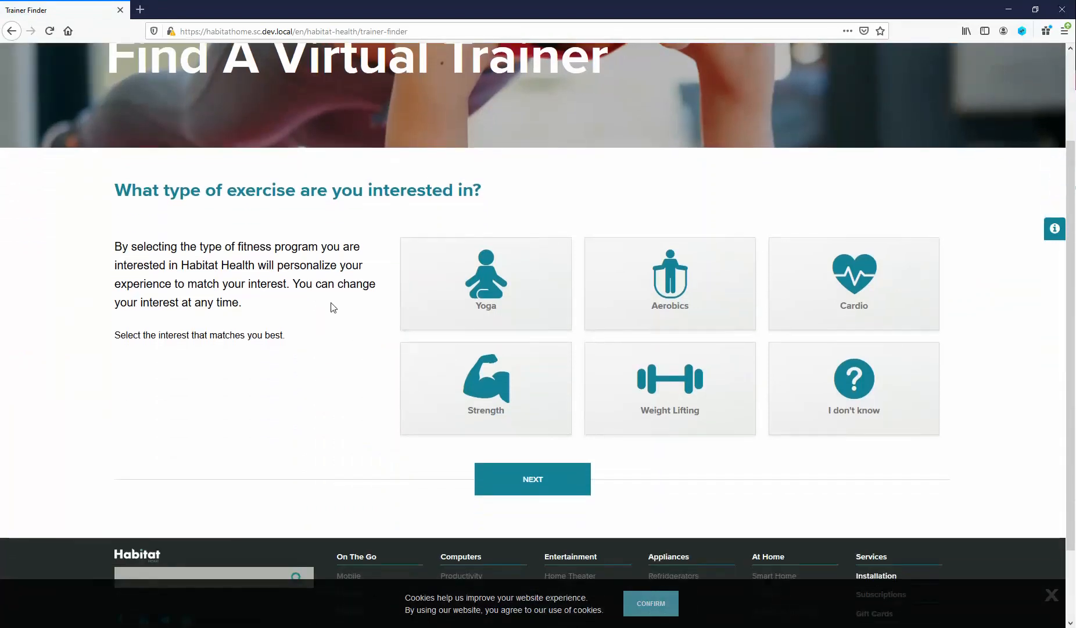
pyautogui.click(863, 278)
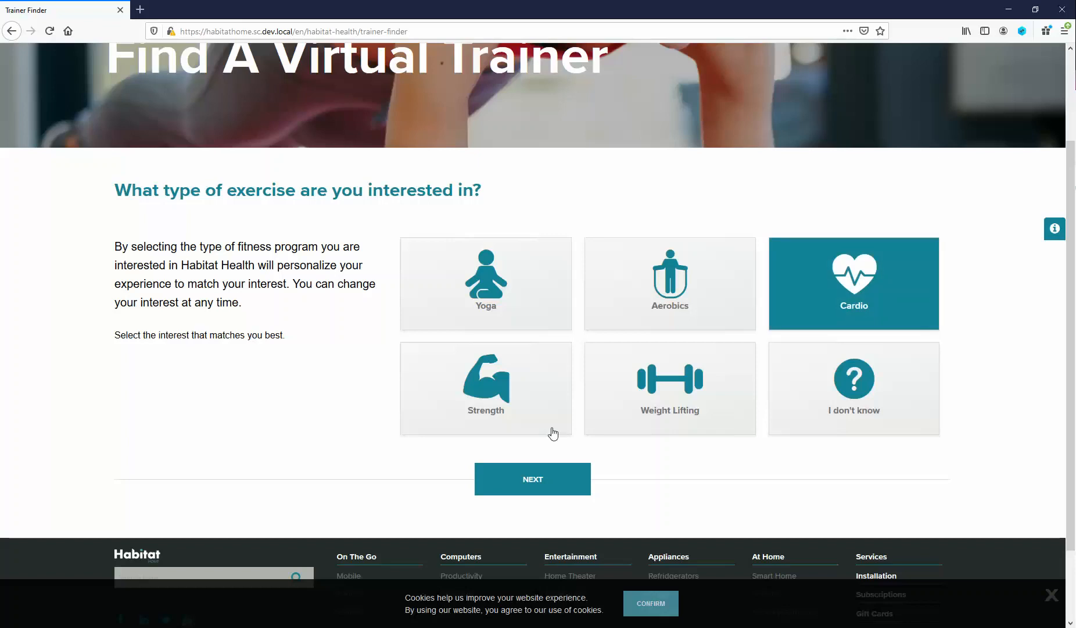
pyautogui.click(526, 479)
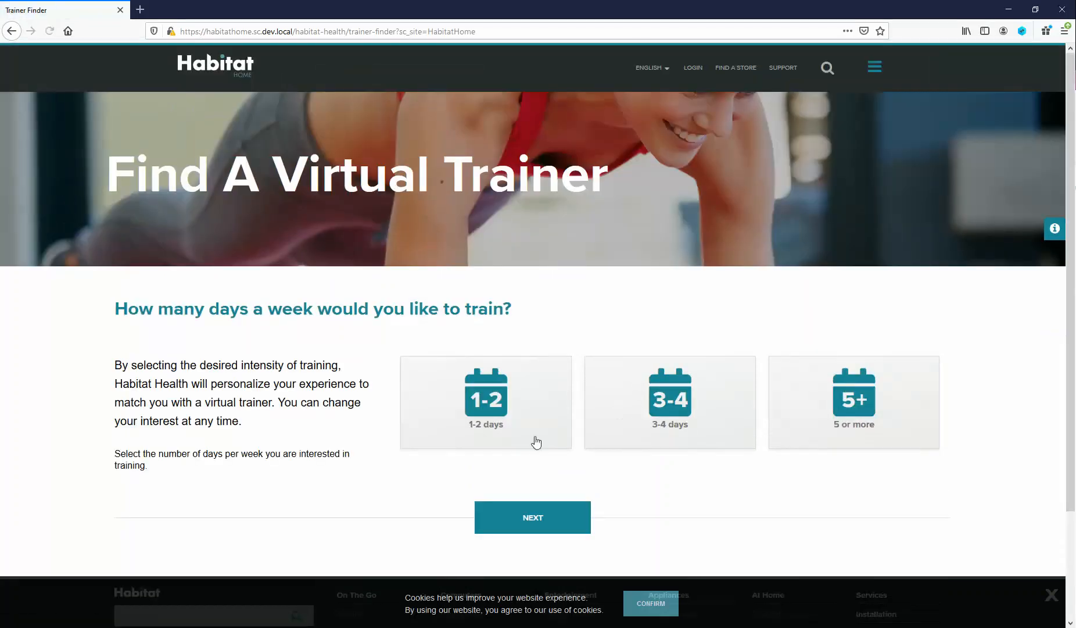
pyautogui.click(852, 413)
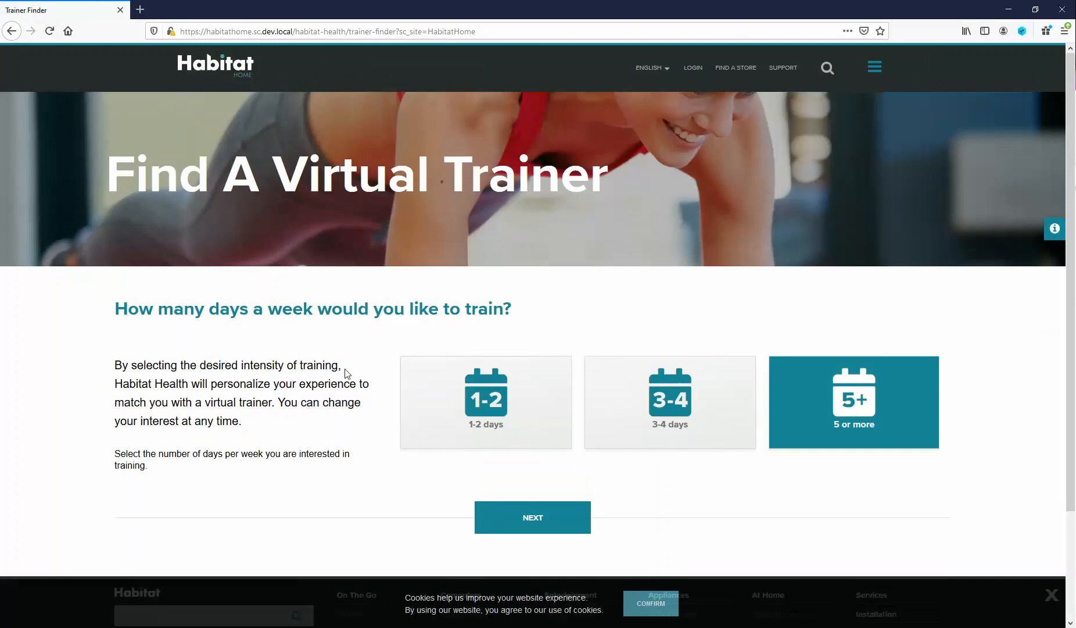
pyautogui.click(519, 520)
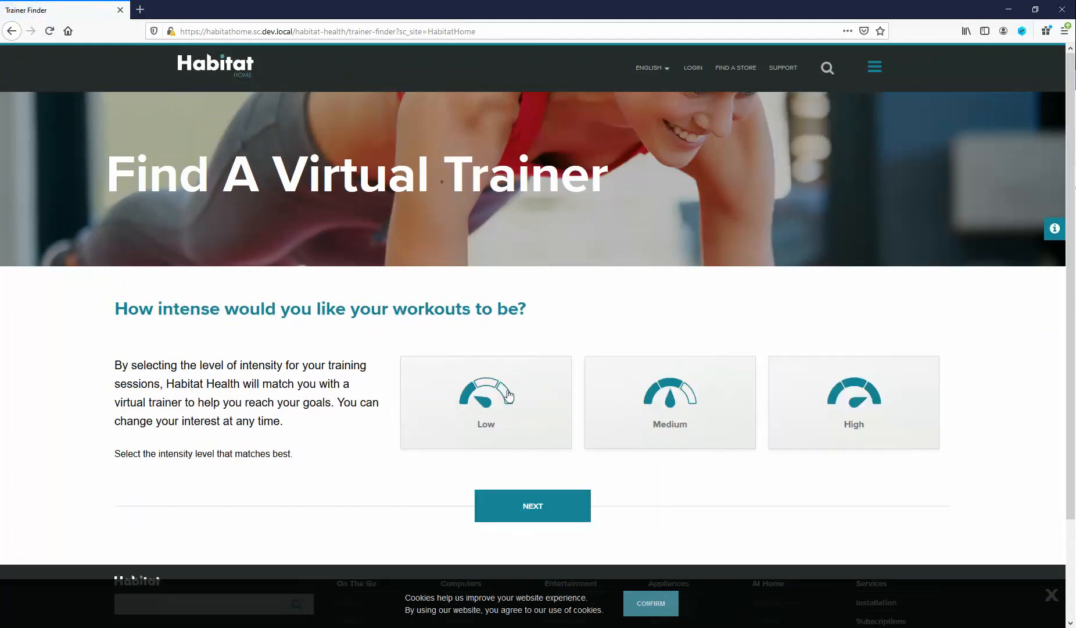
pyautogui.click(486, 436)
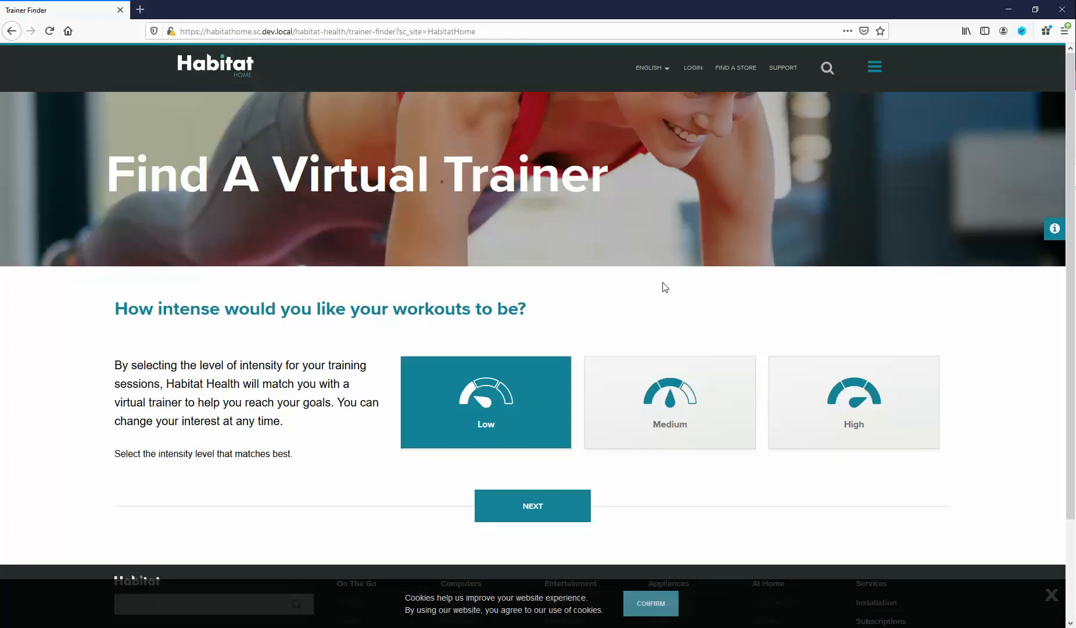
pyautogui.click(540, 511)
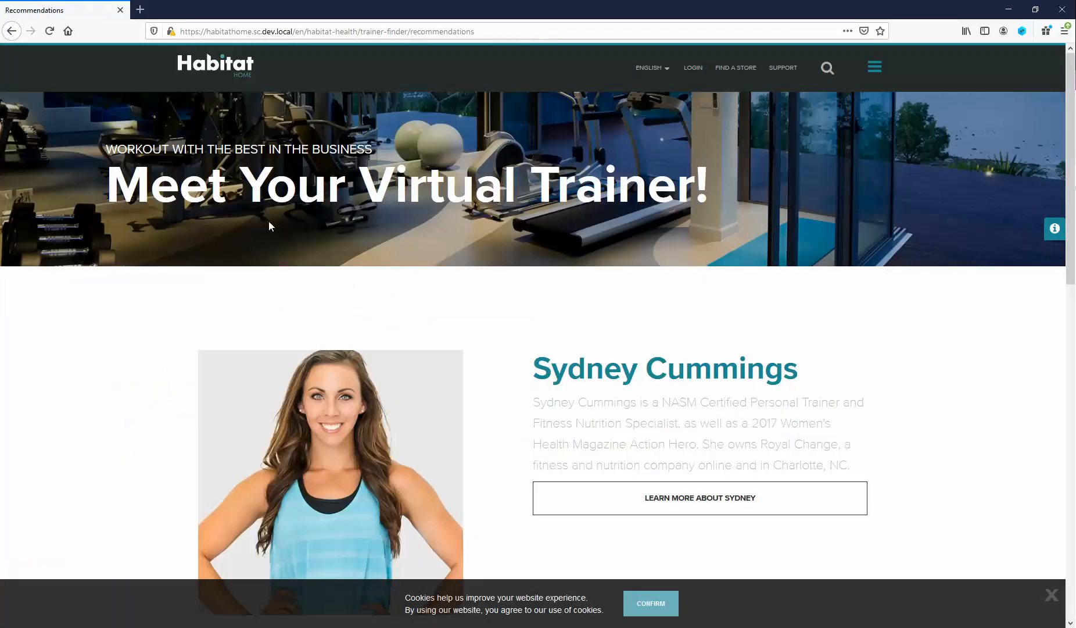
pyautogui.click(213, 71)
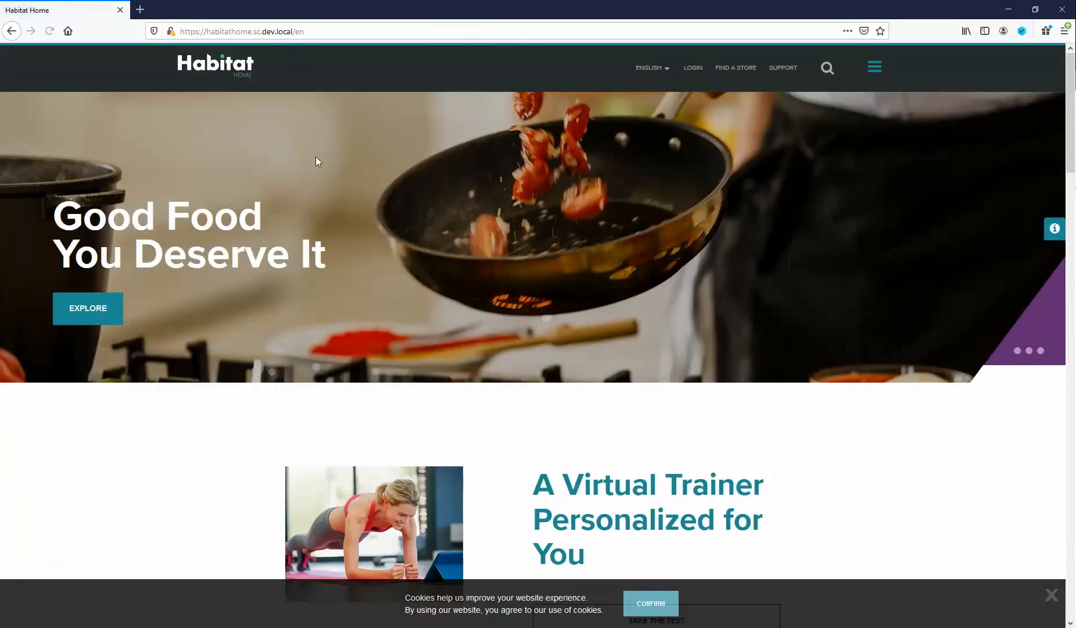
pyautogui.scroll(-1, 313, 215)
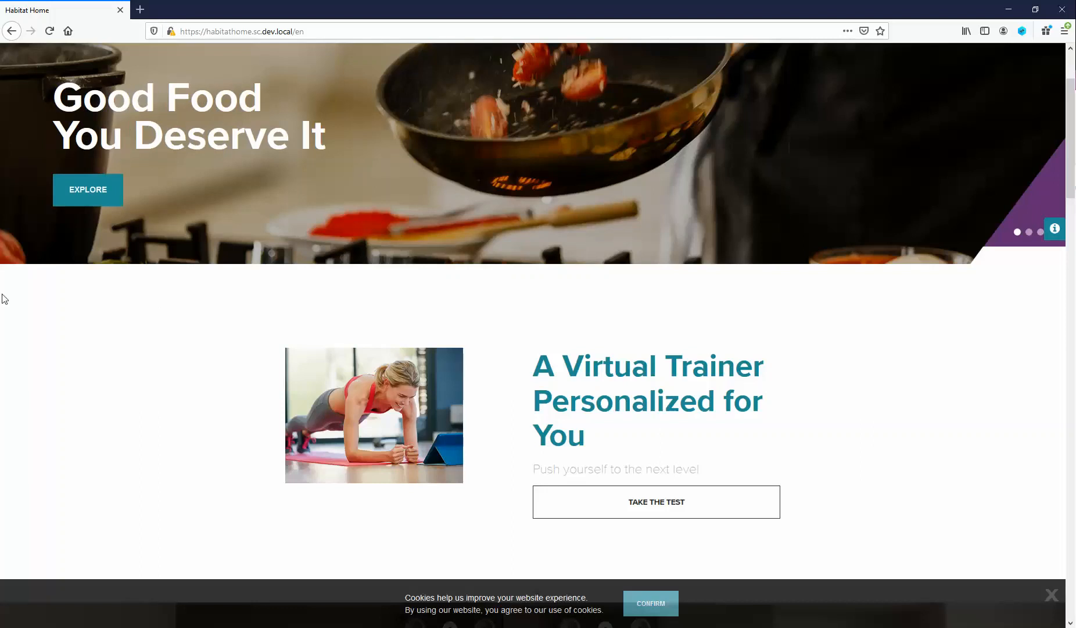
# Switch to the Habitat Home page in the Sitecore Experience Editor and collapse the component toolbox.
pyautogui.hotkey('alt', 'Tab')
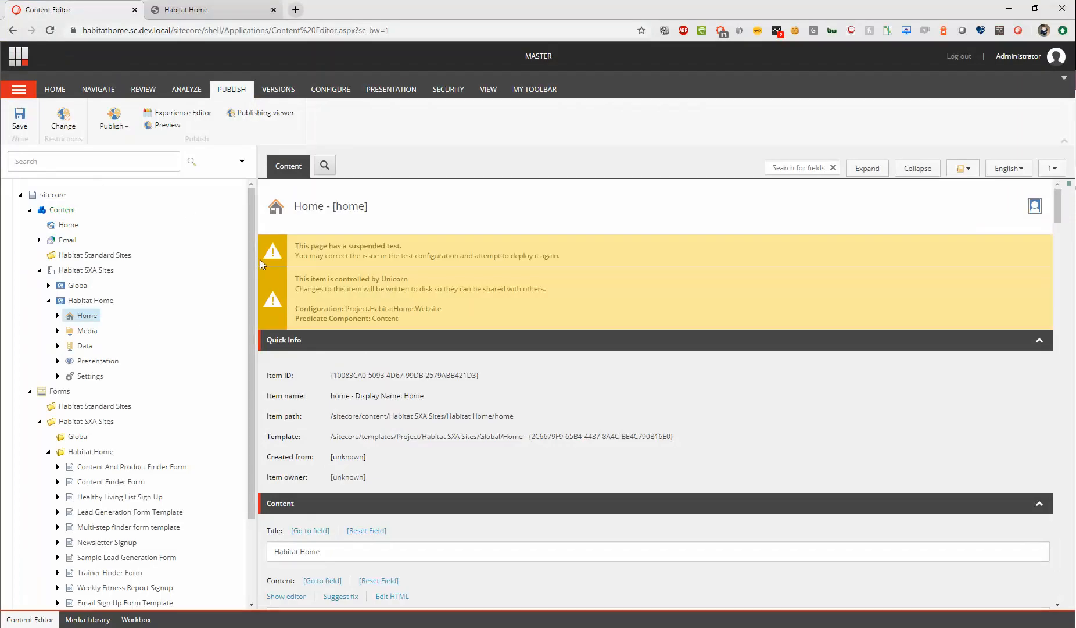
pyautogui.click(191, 12)
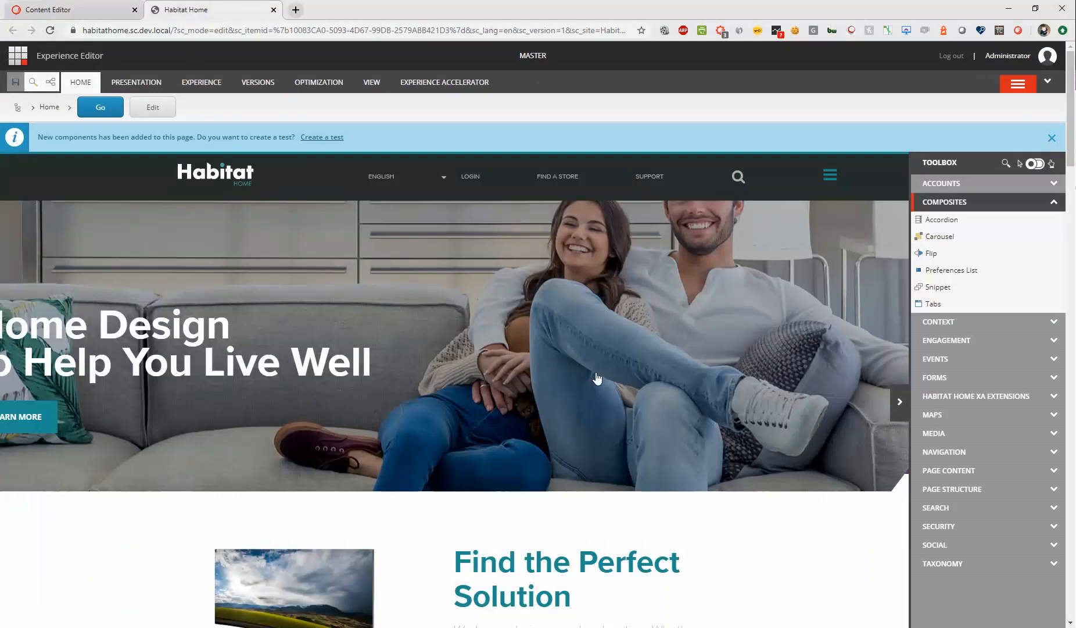
pyautogui.click(899, 403)
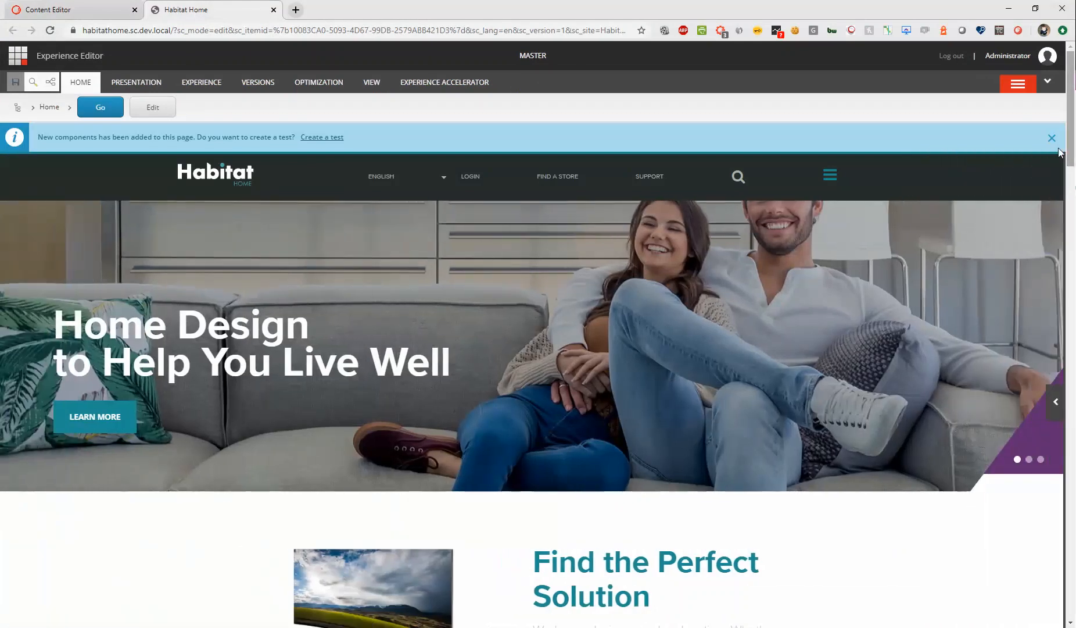
# Inspect the preference value and target URL settings of the Health and Fitness Preferences List Item, and close them without changes.
pyautogui.moveTo(1070, 154); pyautogui.dragTo(1070, 604)
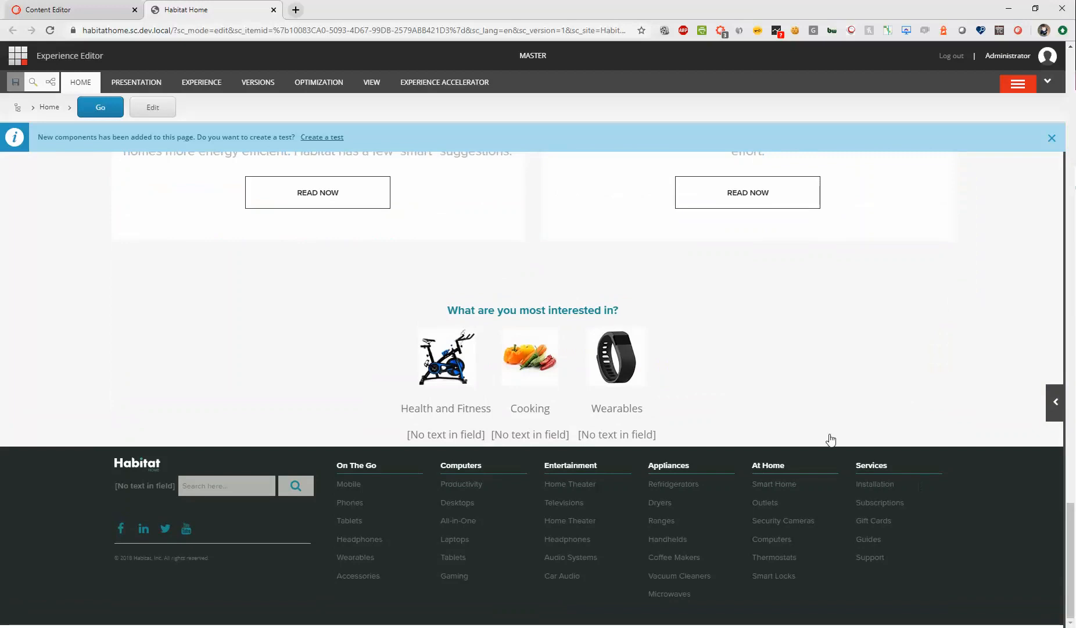
pyautogui.click(694, 364)
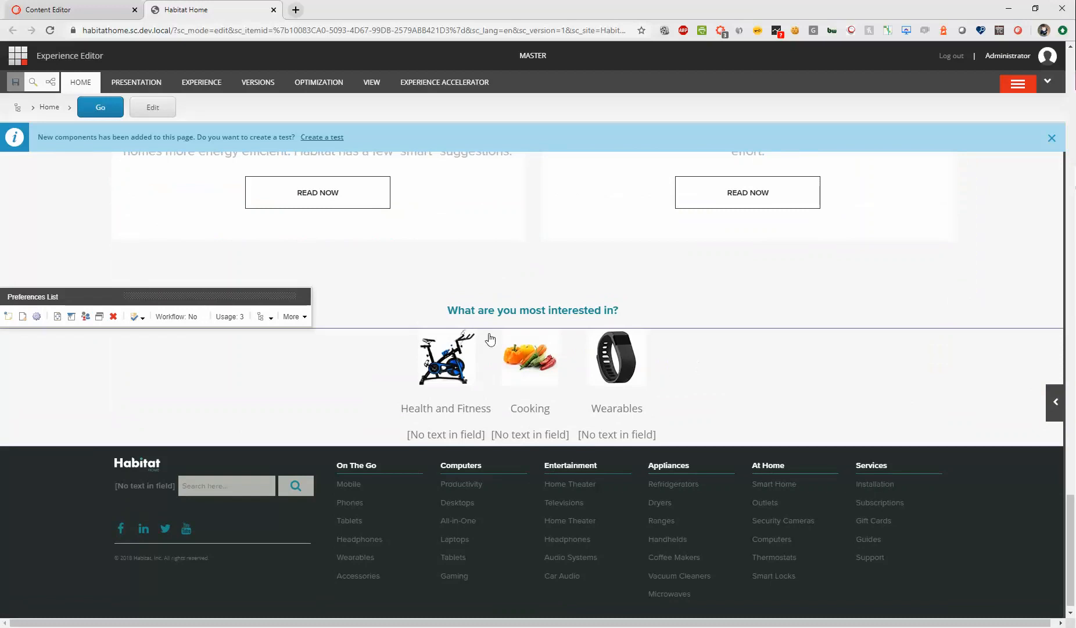
pyautogui.click(405, 367)
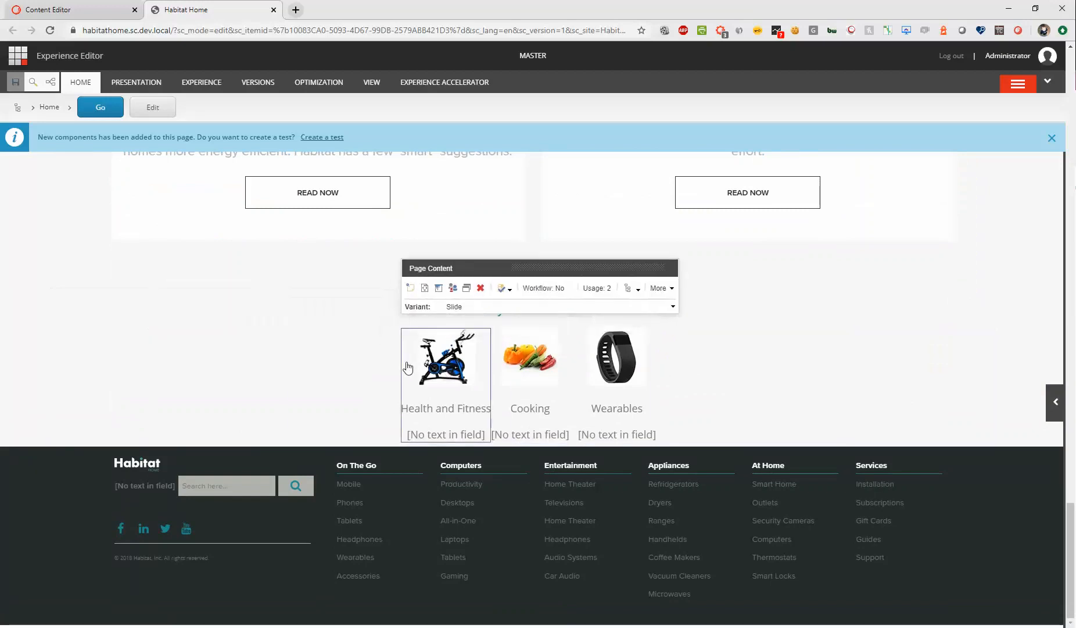
pyautogui.click(633, 288)
pyautogui.click(755, 468)
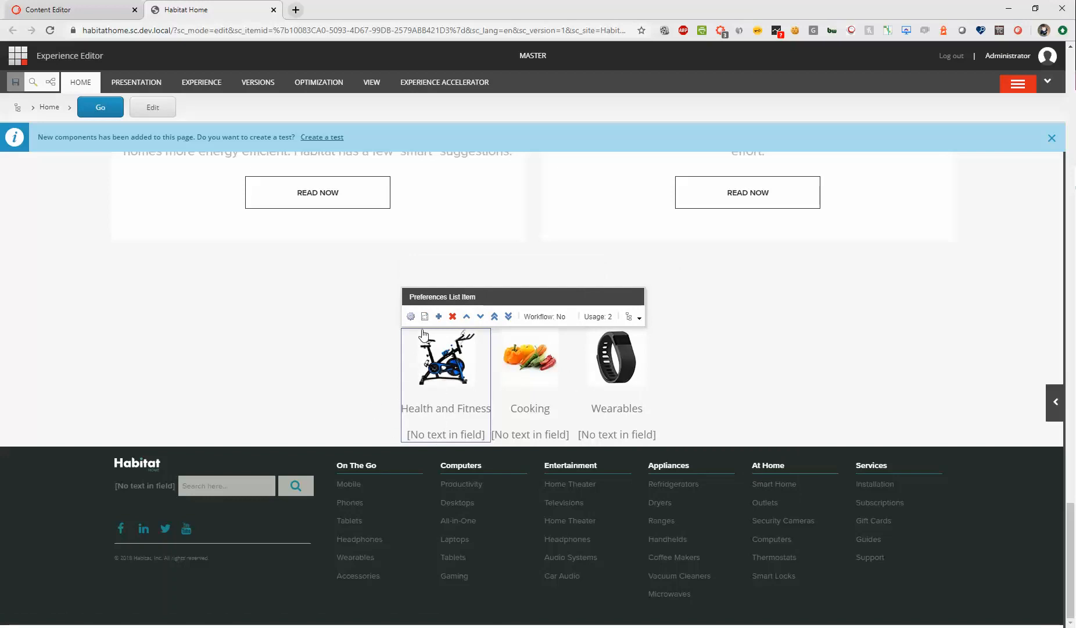
pyautogui.click(411, 316)
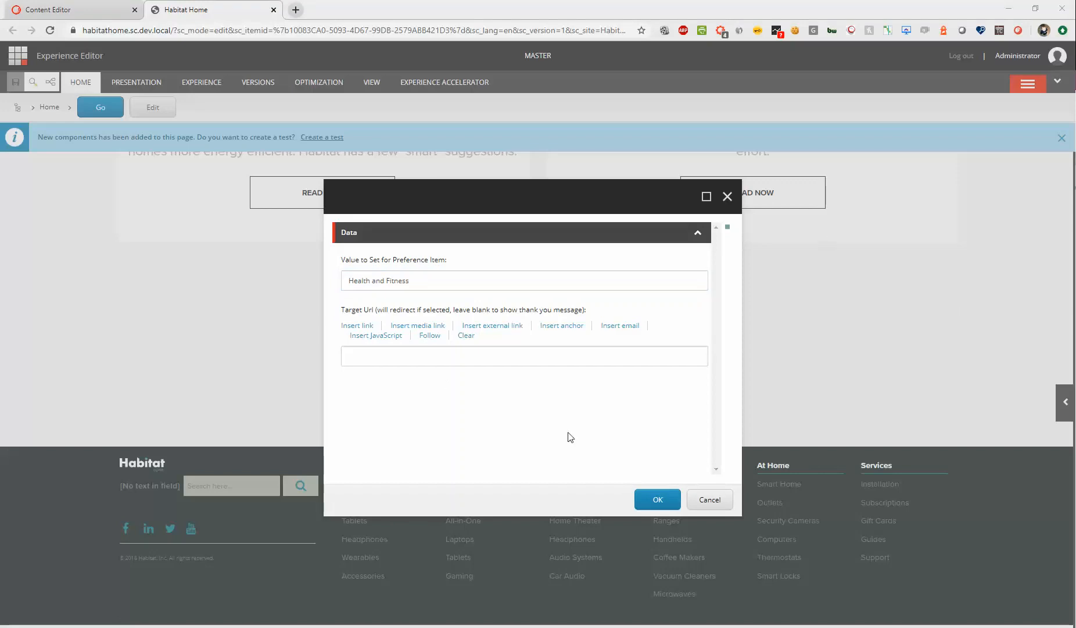
pyautogui.click(709, 499)
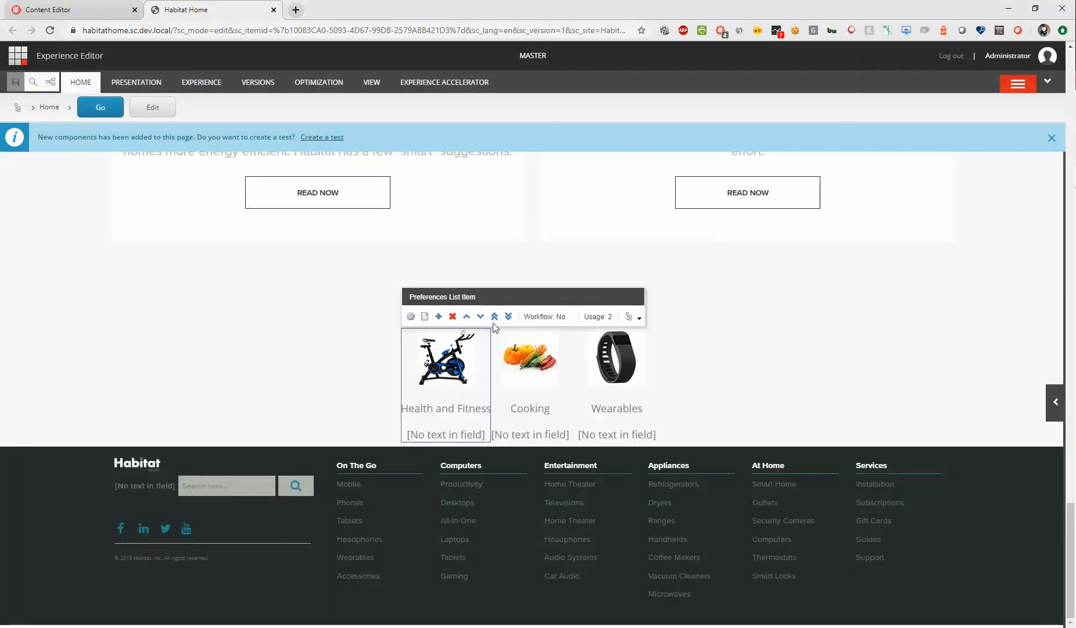
# Inspect the parent Preferences List's area, key and thank-you message settings, and close them without changes.
pyautogui.click(639, 317)
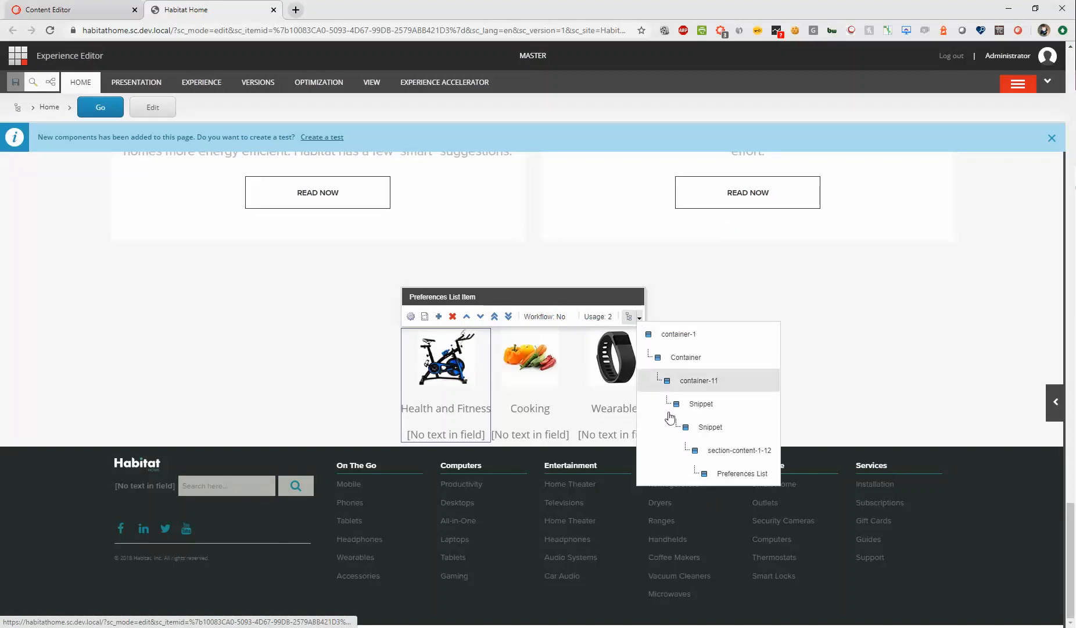
pyautogui.click(733, 473)
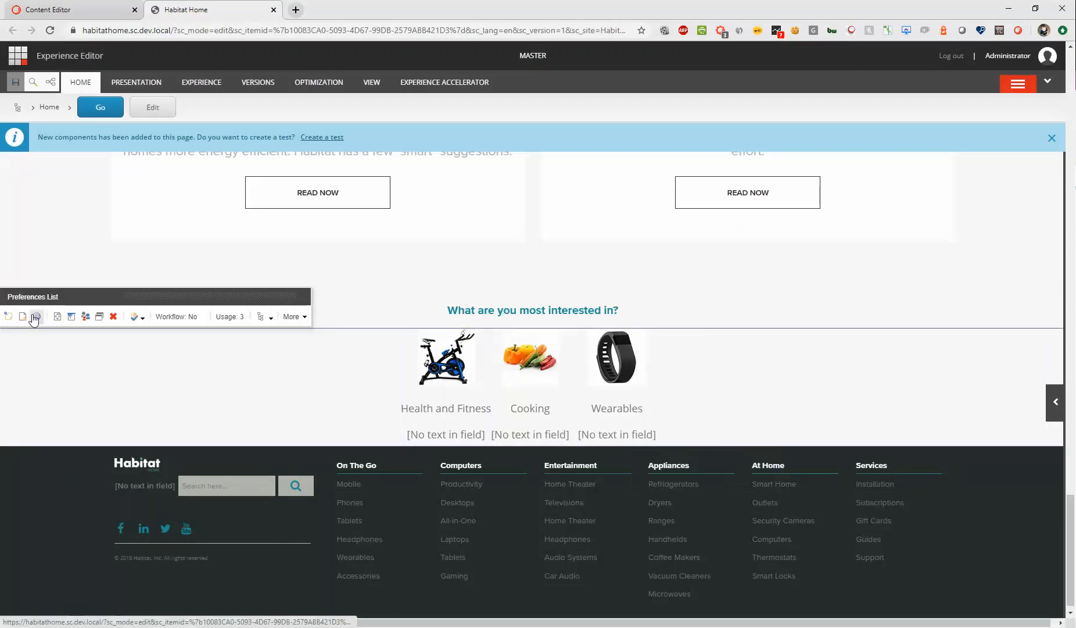
pyautogui.click(37, 317)
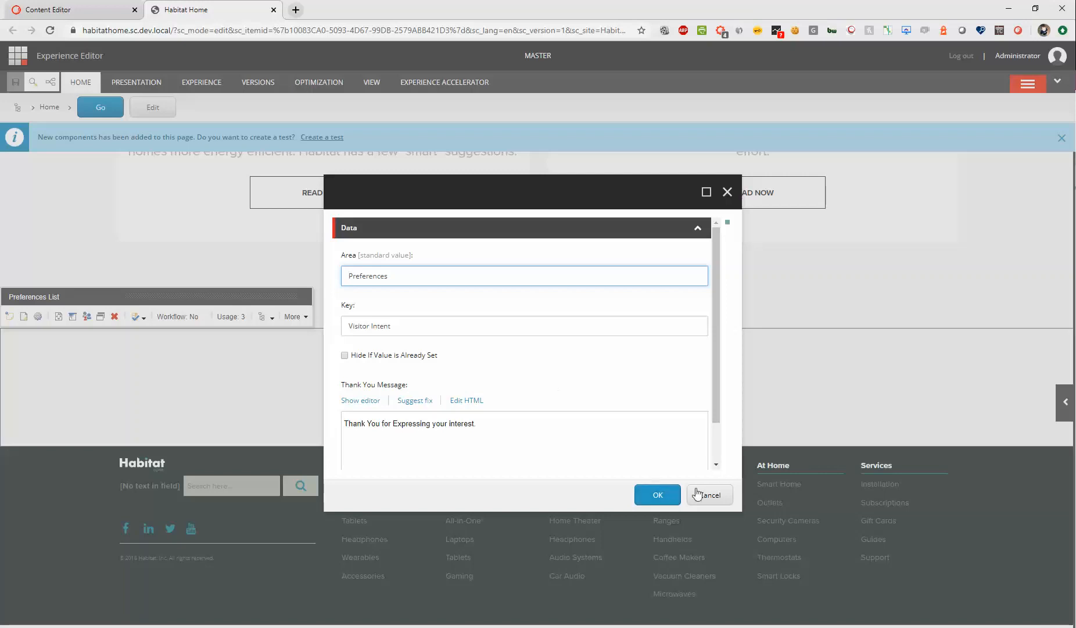
pyautogui.click(725, 503)
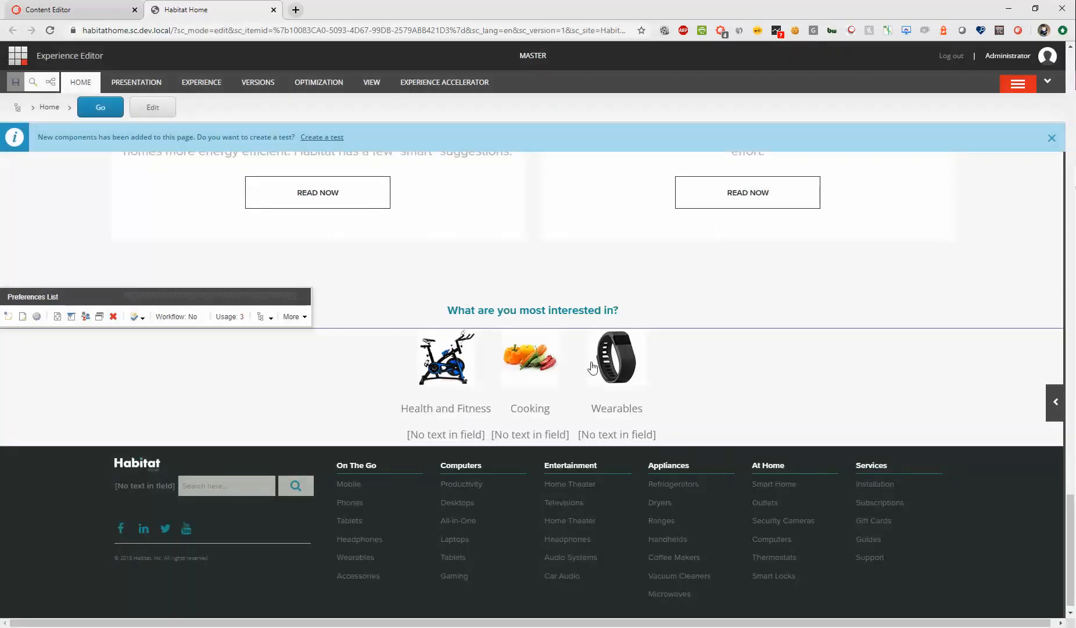
# Inspect the Page Content component's variants, options and hierarchy under the interest tiles, select its parent Preferences List, and select the heading text.
pyautogui.click(491, 385)
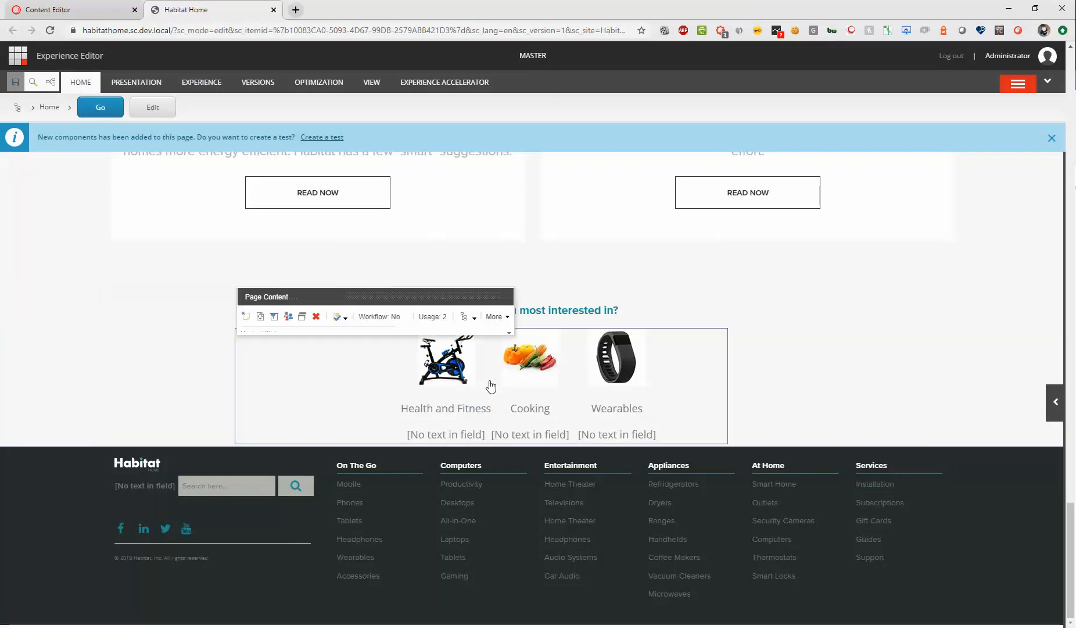
pyautogui.click(541, 308)
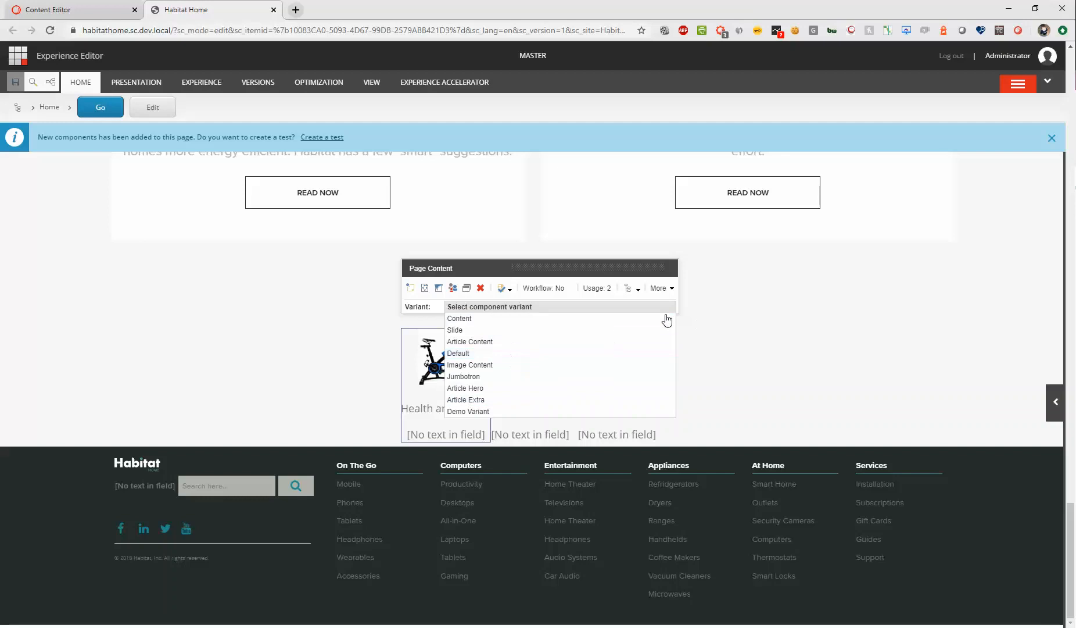
pyautogui.click(661, 287)
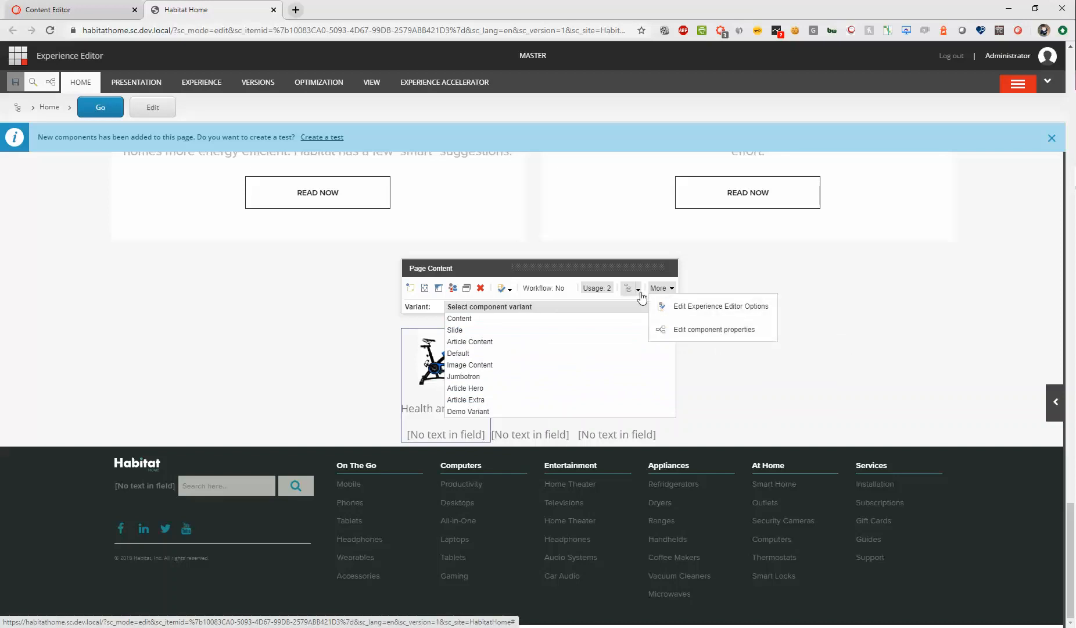
pyautogui.click(640, 292)
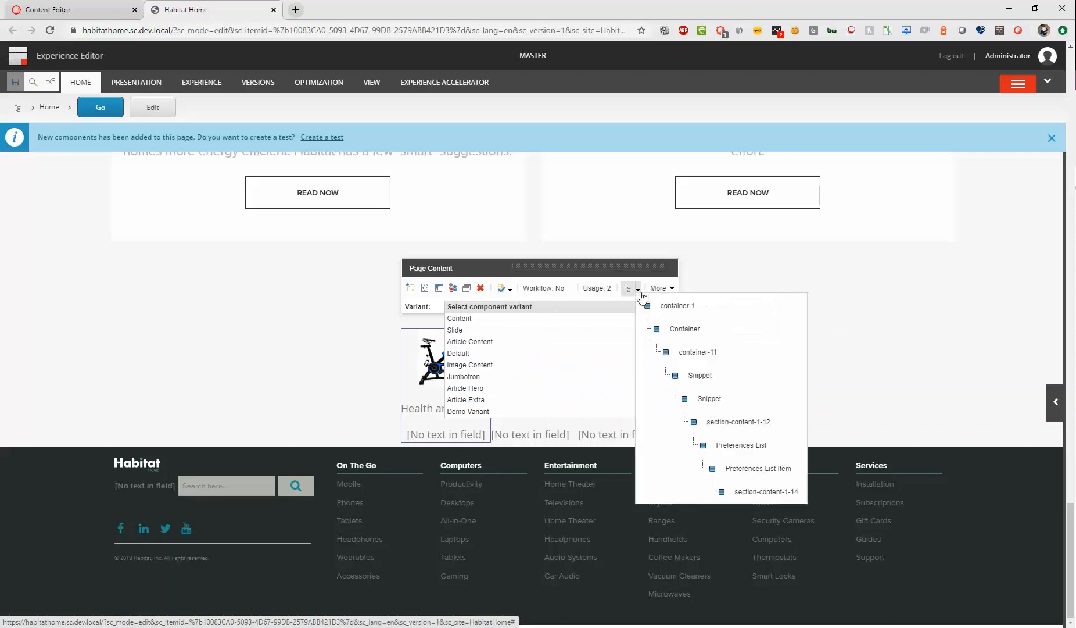
pyautogui.click(735, 445)
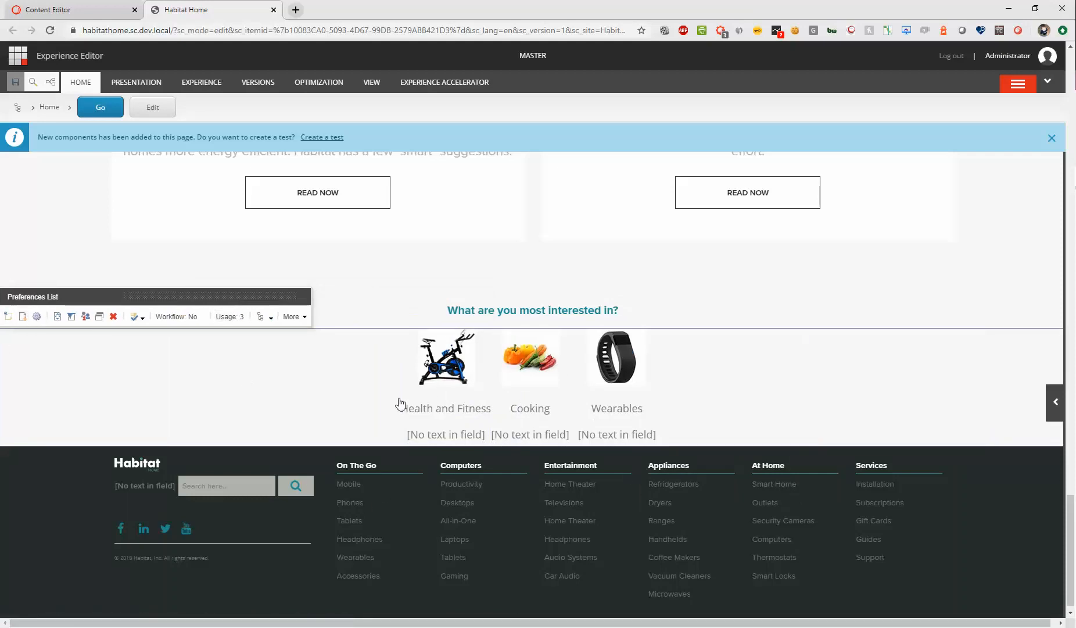
pyautogui.click(743, 297)
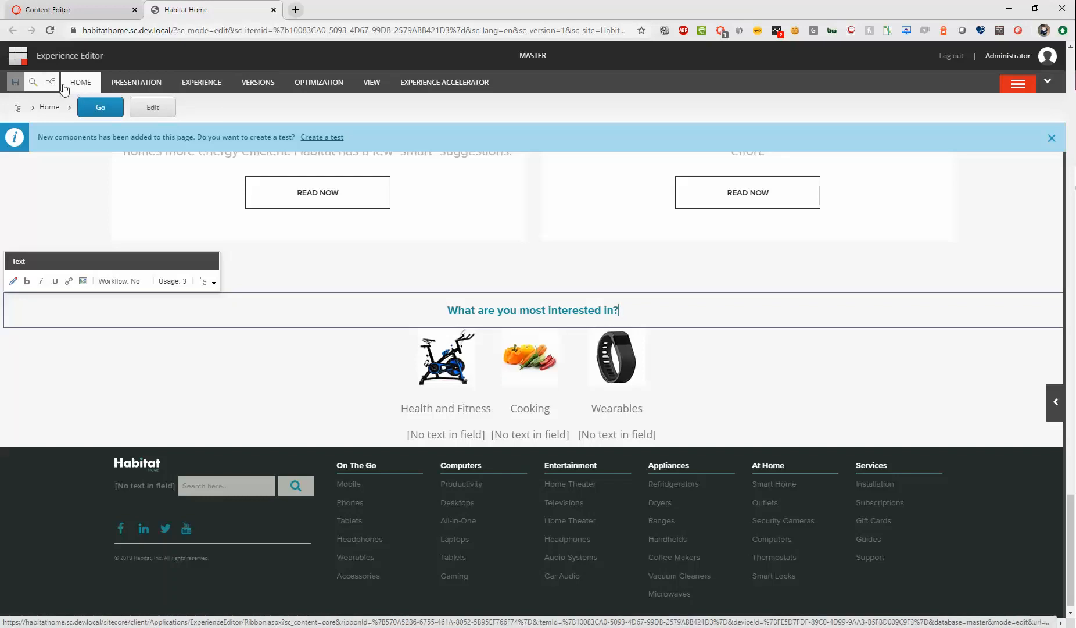
# Open the Trainer Finder Form in the Sitecore Forms application and go to its workout intensity page.
pyautogui.click(17, 55)
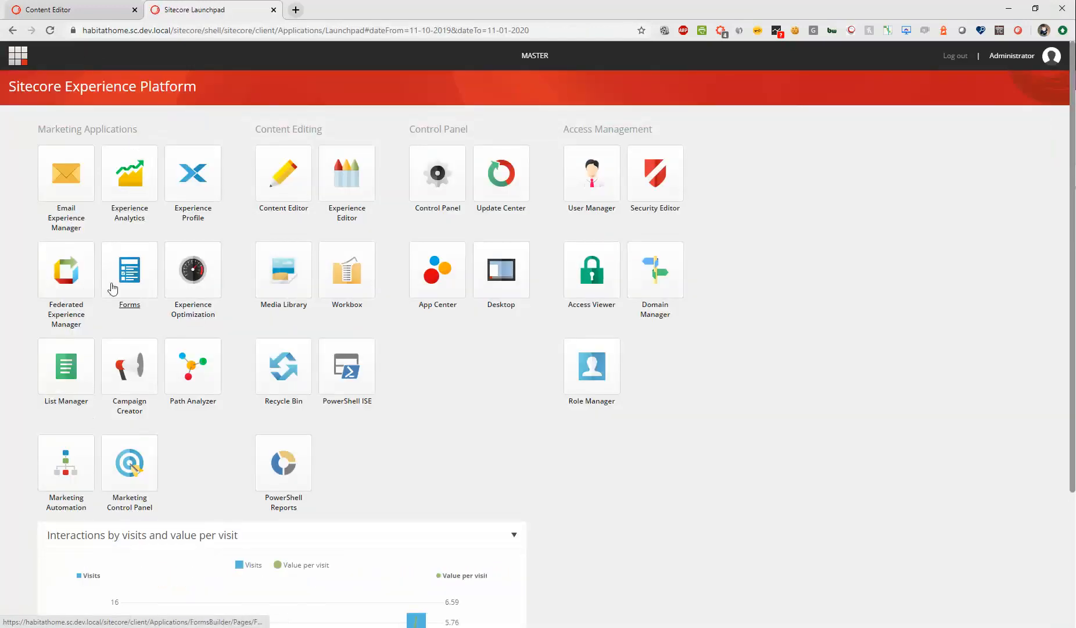
pyautogui.click(125, 273)
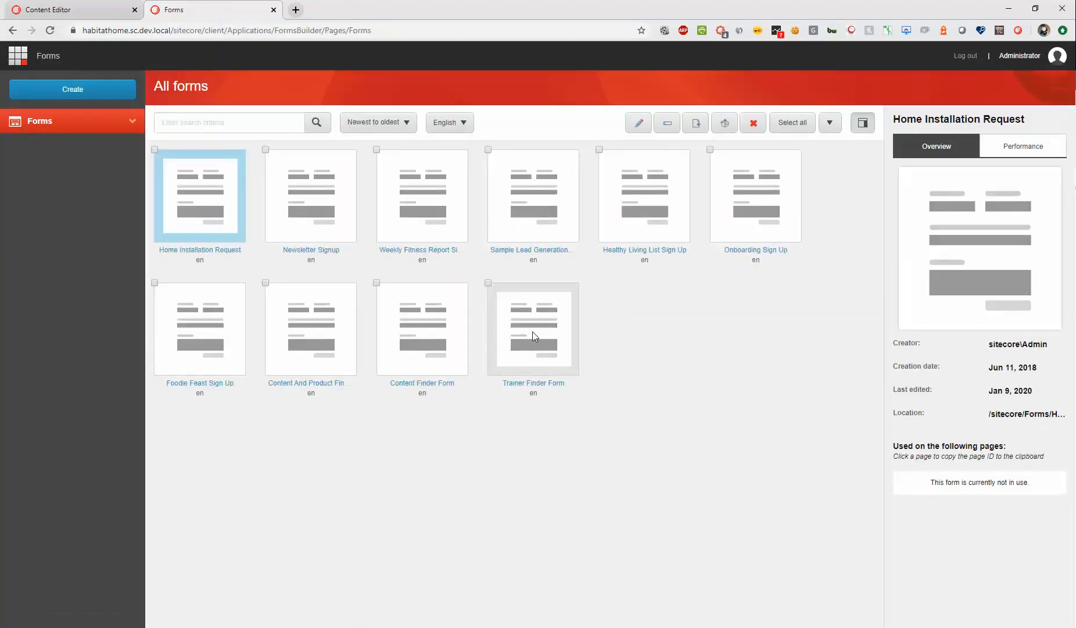
pyautogui.click(533, 383)
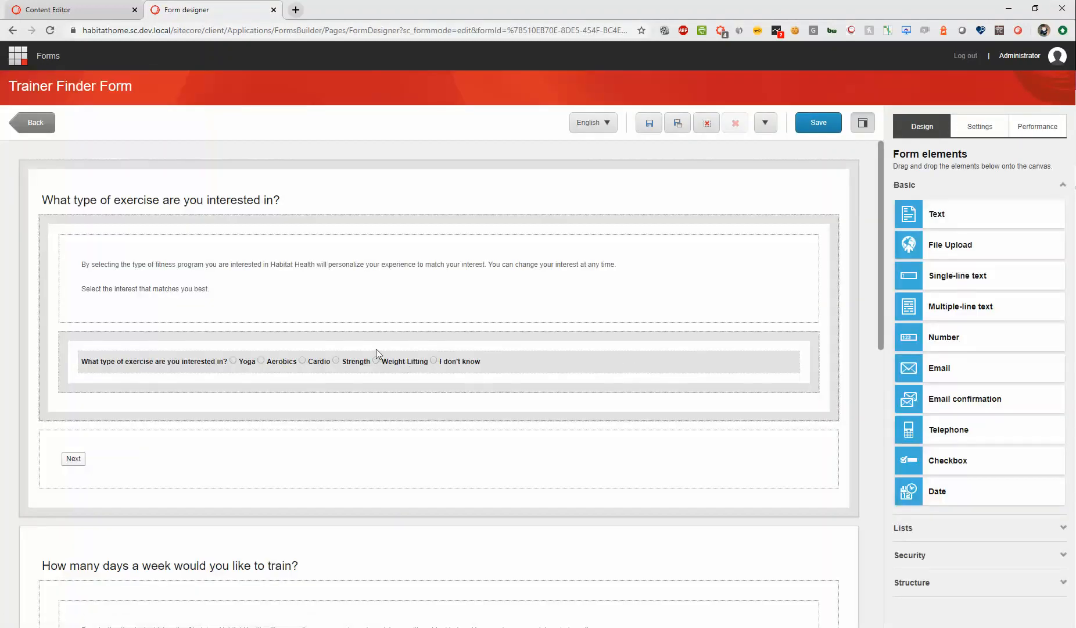
pyautogui.scroll(-10, 356, 352)
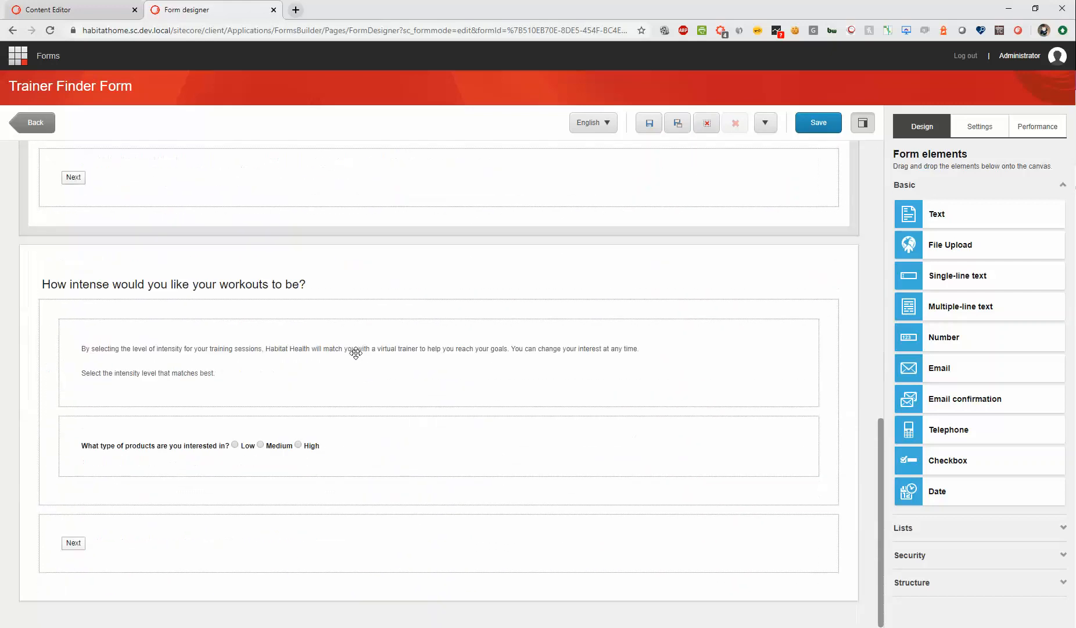
# Inspect the Area setting of the final submit button's Save To User Settings action, and close it without changes.
pyautogui.click(130, 538)
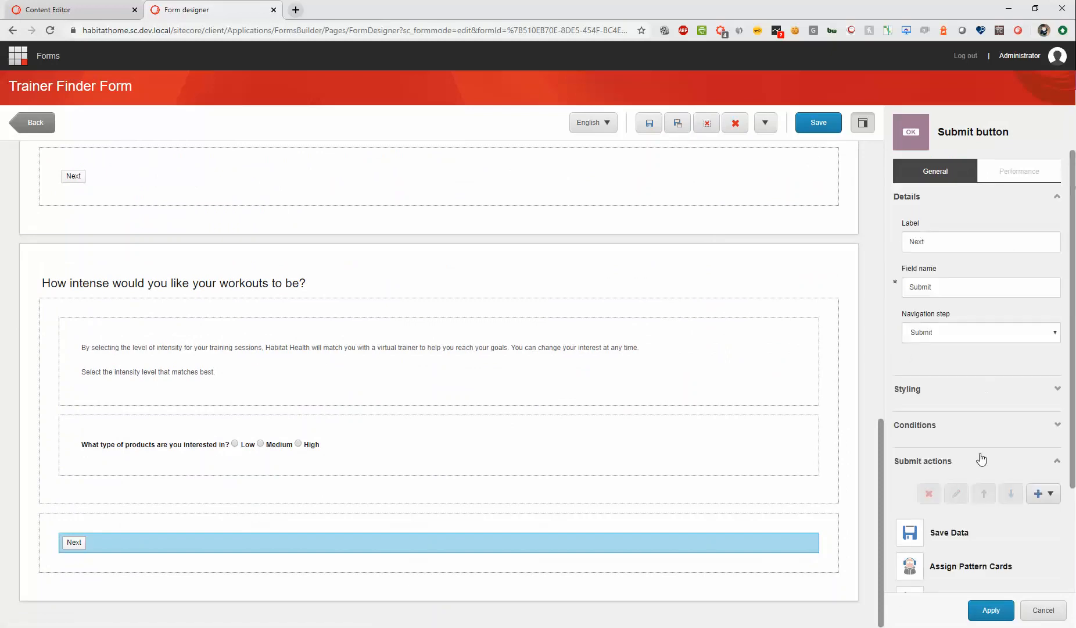
pyautogui.scroll(-3, 960, 503)
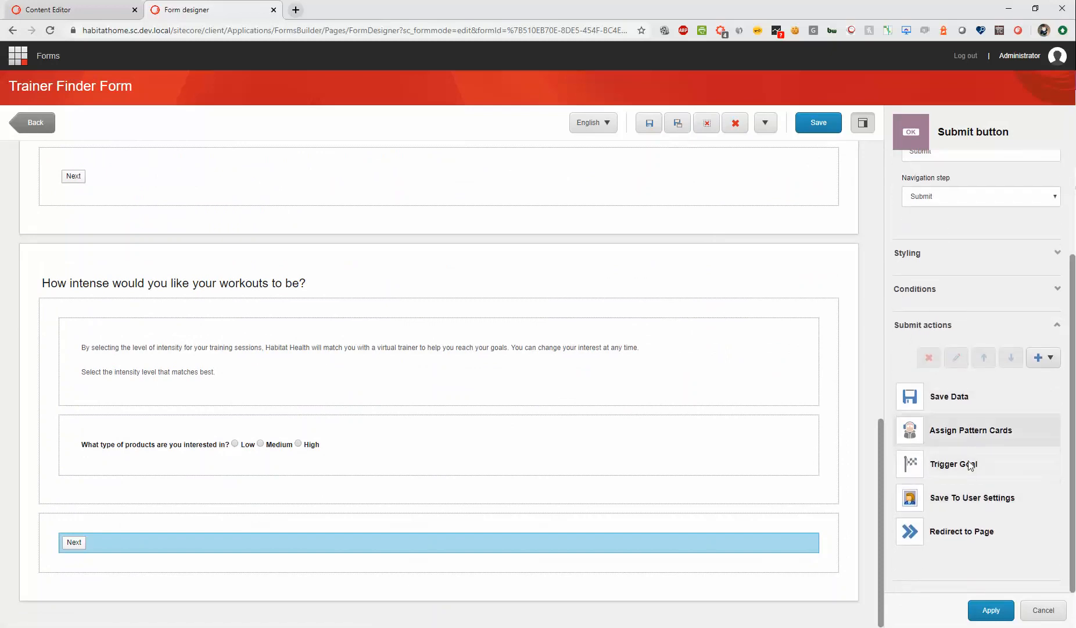
pyautogui.click(970, 498)
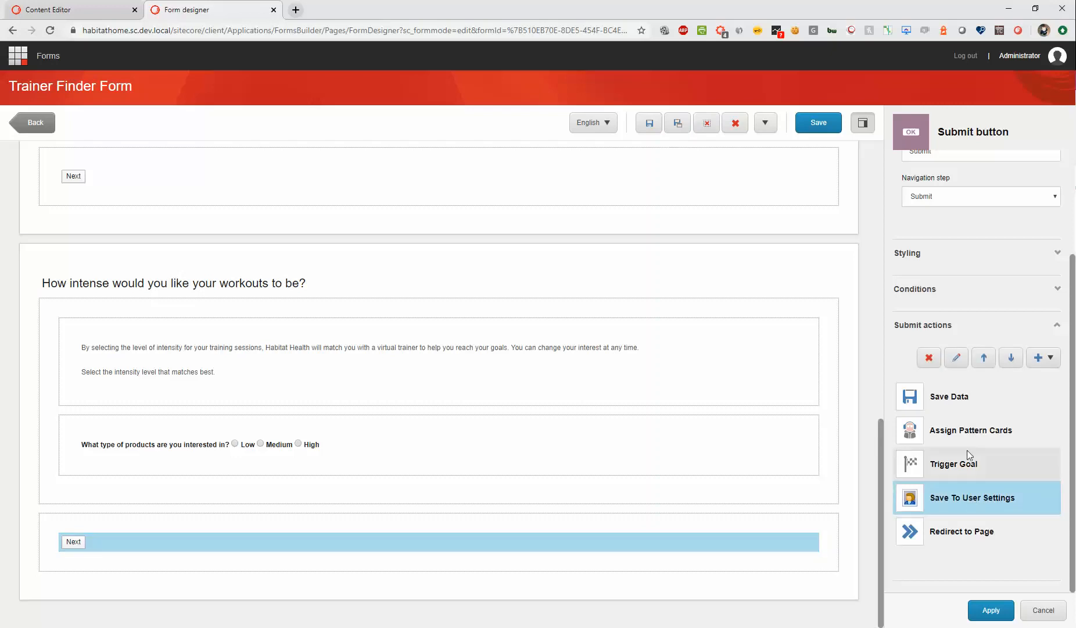
pyautogui.click(956, 358)
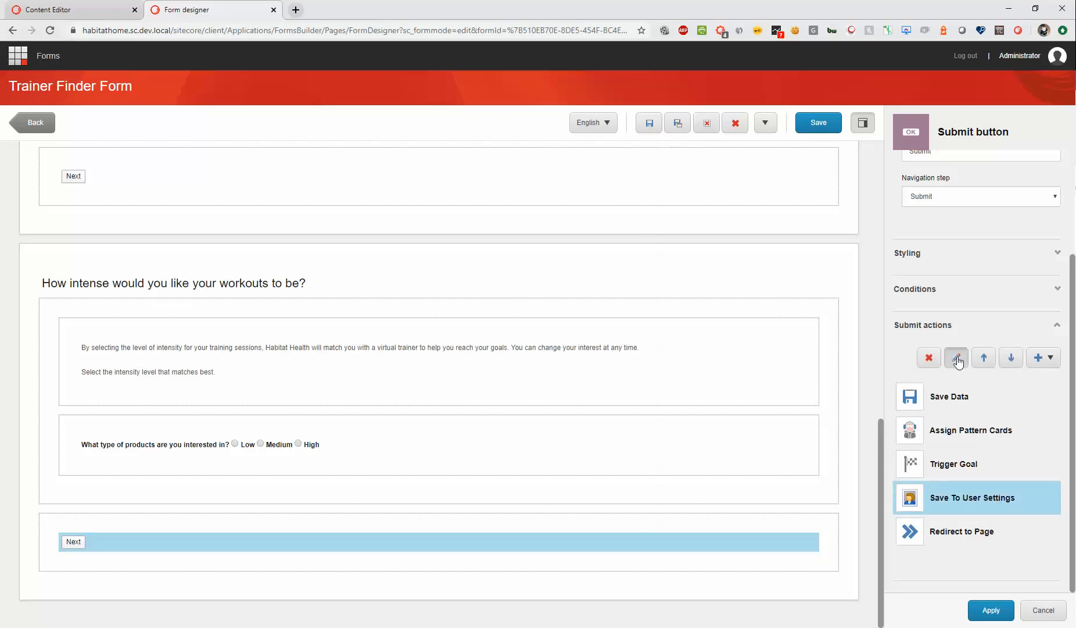
pyautogui.click(402, 221)
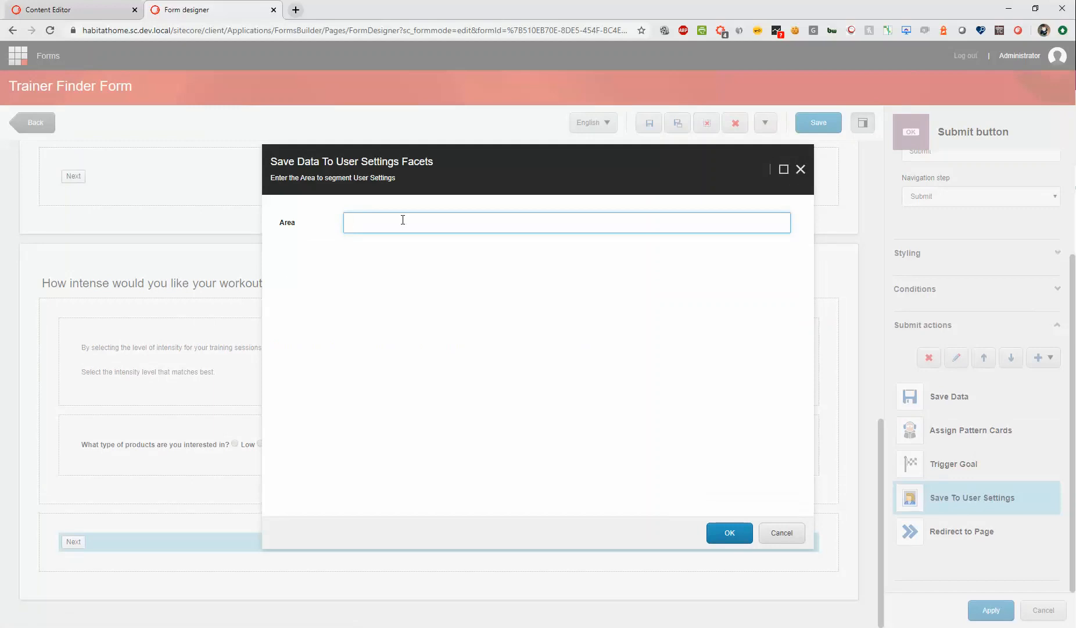
pyautogui.click(790, 534)
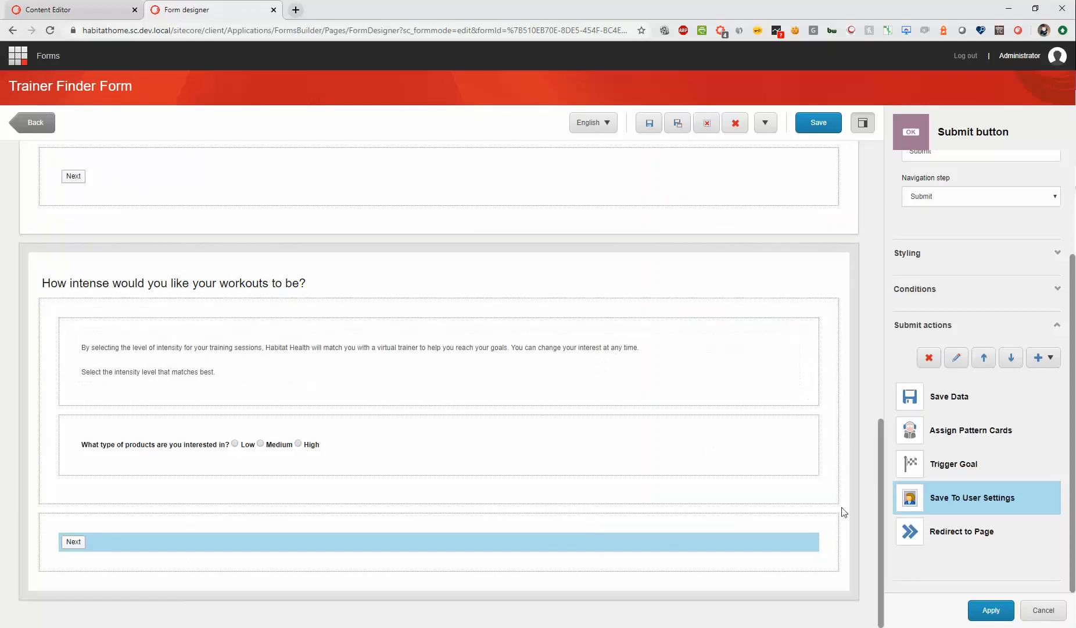
pyautogui.click(1043, 610)
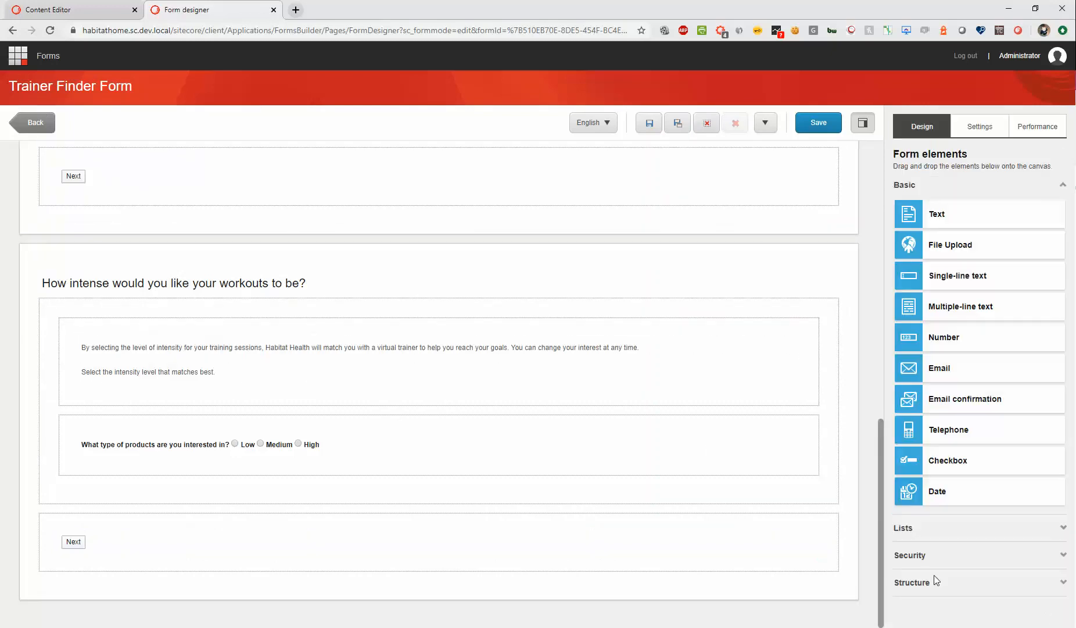
# Leave the form designer and open the Content Editor from the Sitecore Launchpad.
pyautogui.click(36, 122)
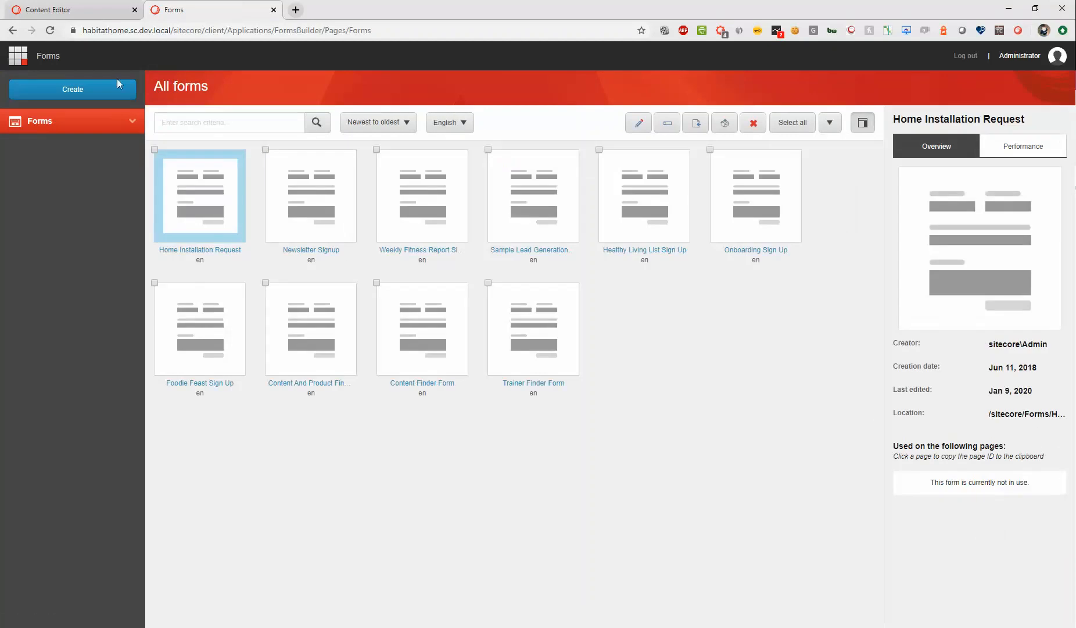
pyautogui.click(17, 55)
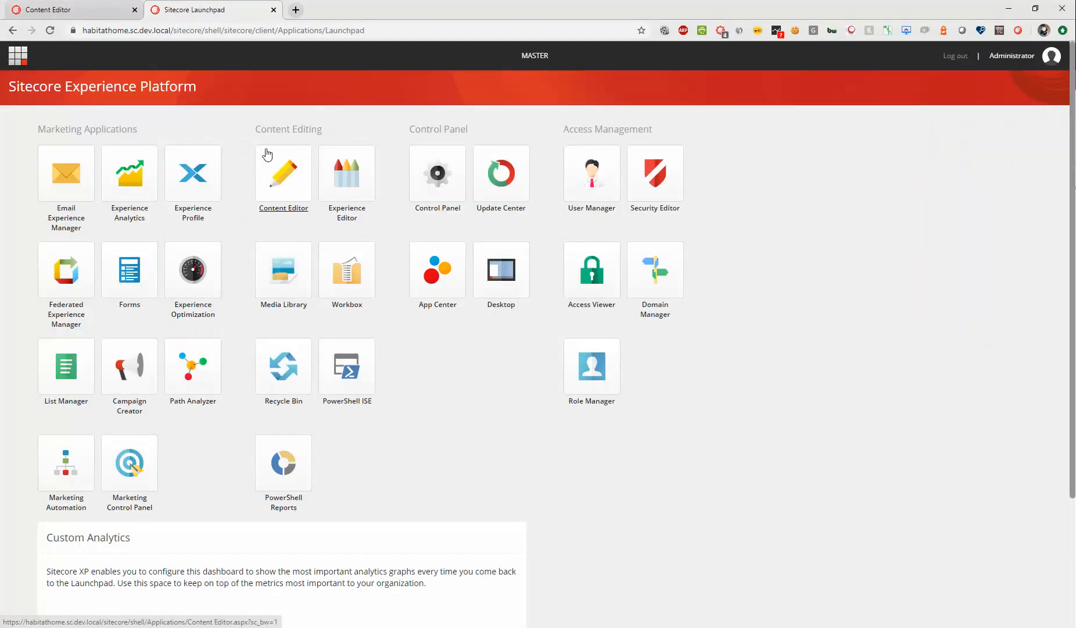
pyautogui.click(272, 174)
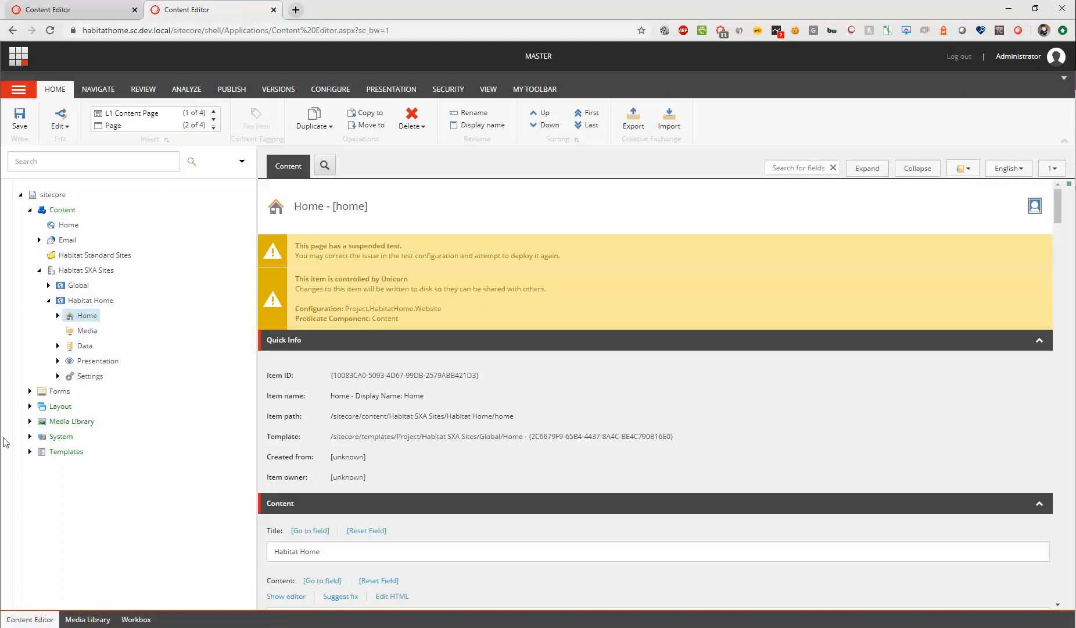
# Expand Forms, Habitat SXA Sites and Habitat Home in the content tree down to Page 3 of the Trainer Finder Form.
pyautogui.click(29, 391)
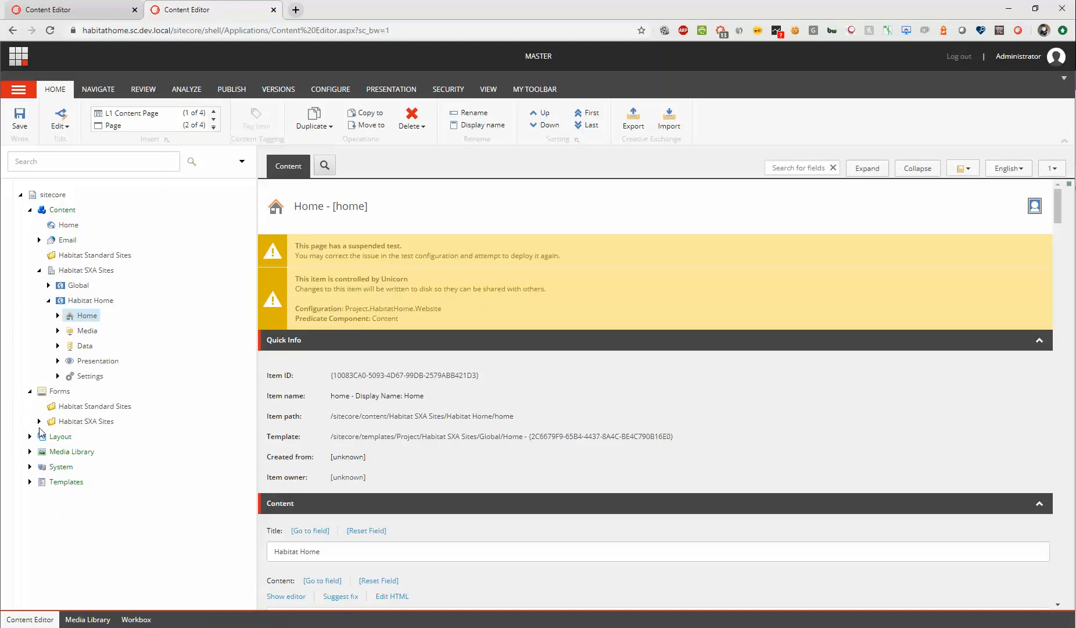
pyautogui.click(39, 421)
pyautogui.click(48, 451)
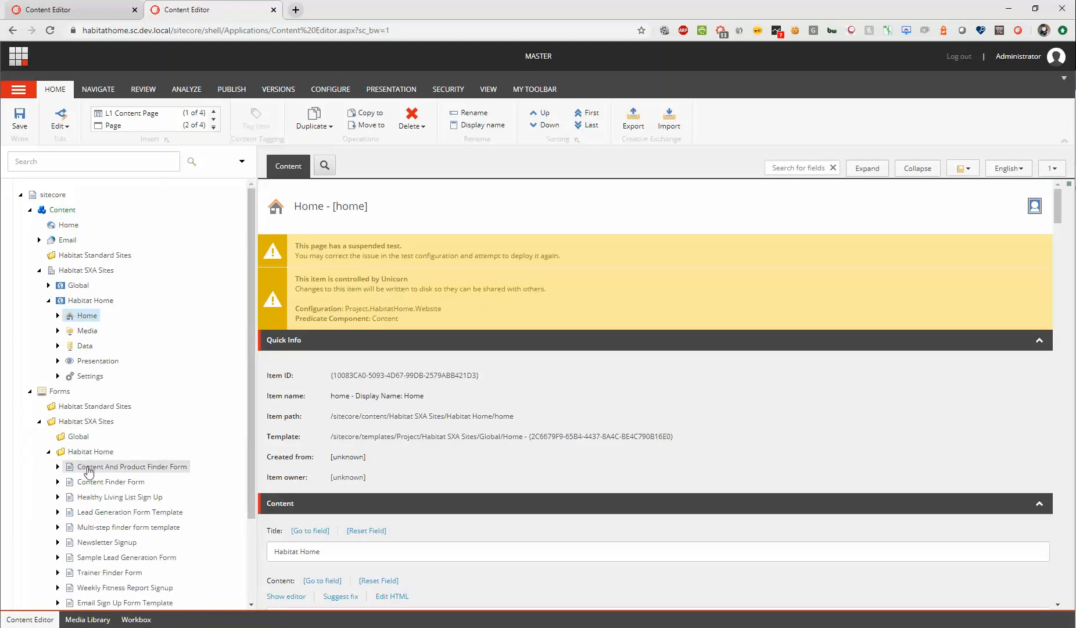
pyautogui.scroll(-3, 89, 471)
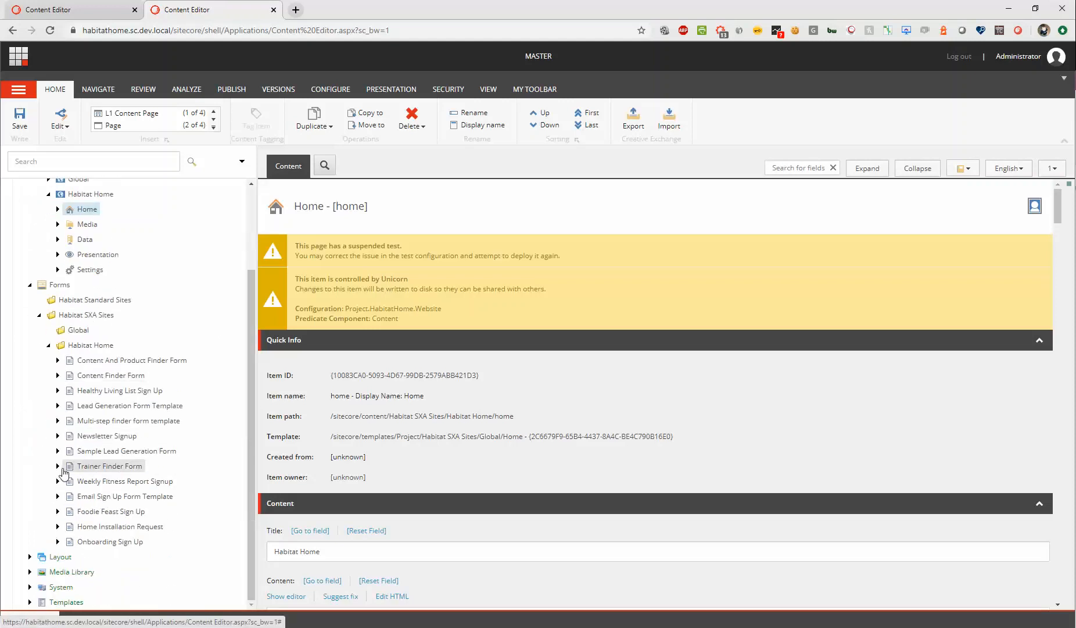
pyautogui.click(57, 465)
pyautogui.click(67, 511)
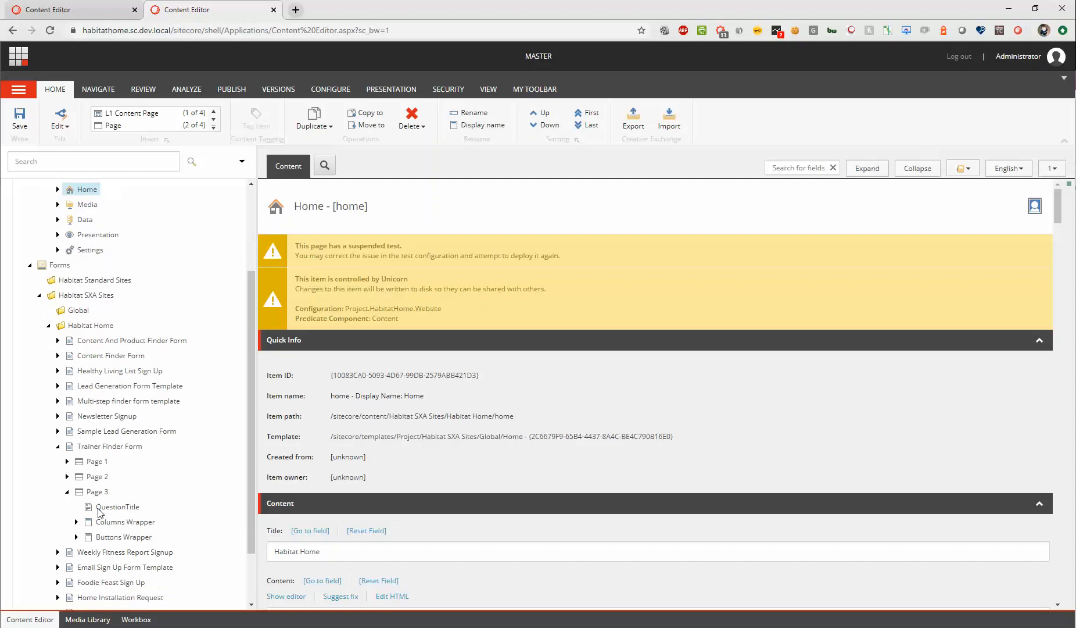
# Expand Page 3's Buttons Wrapper down to its SubmitActions and inspect the Save To User Settings item.
pyautogui.scroll(-2, 99, 512)
pyautogui.click(76, 465)
pyautogui.click(86, 480)
pyautogui.click(95, 496)
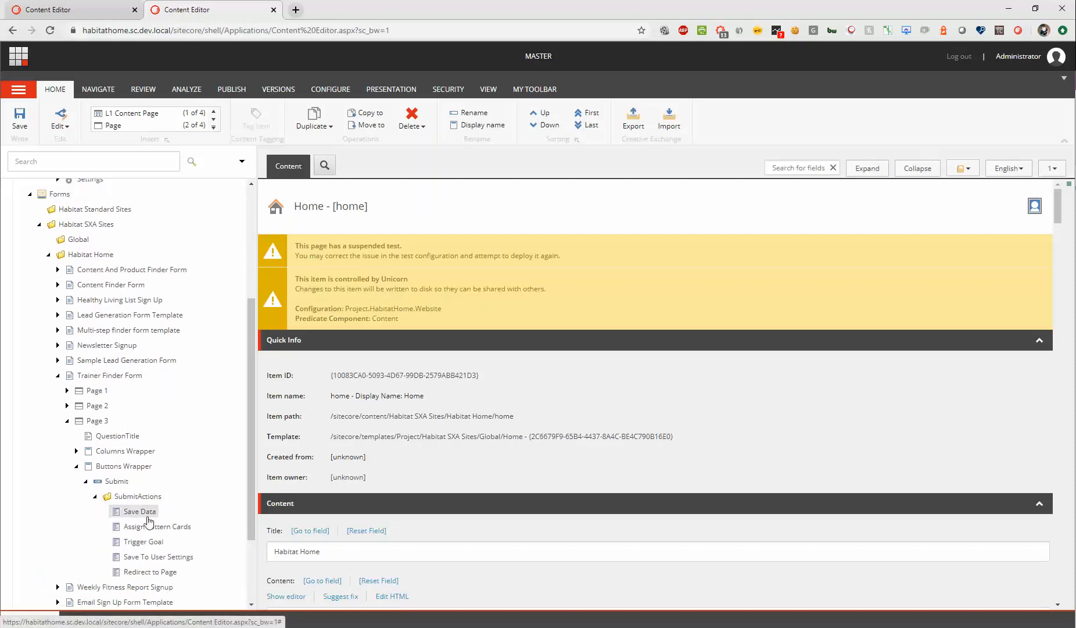
pyautogui.click(156, 556)
pyautogui.scroll(-3, 324, 527)
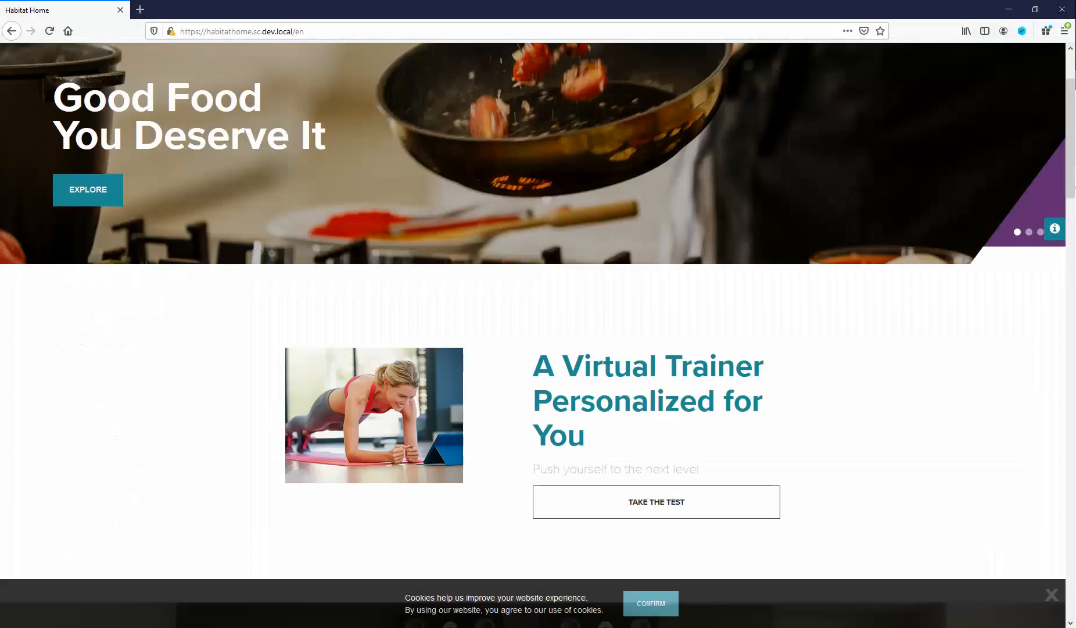
pyautogui.click(311, 30)
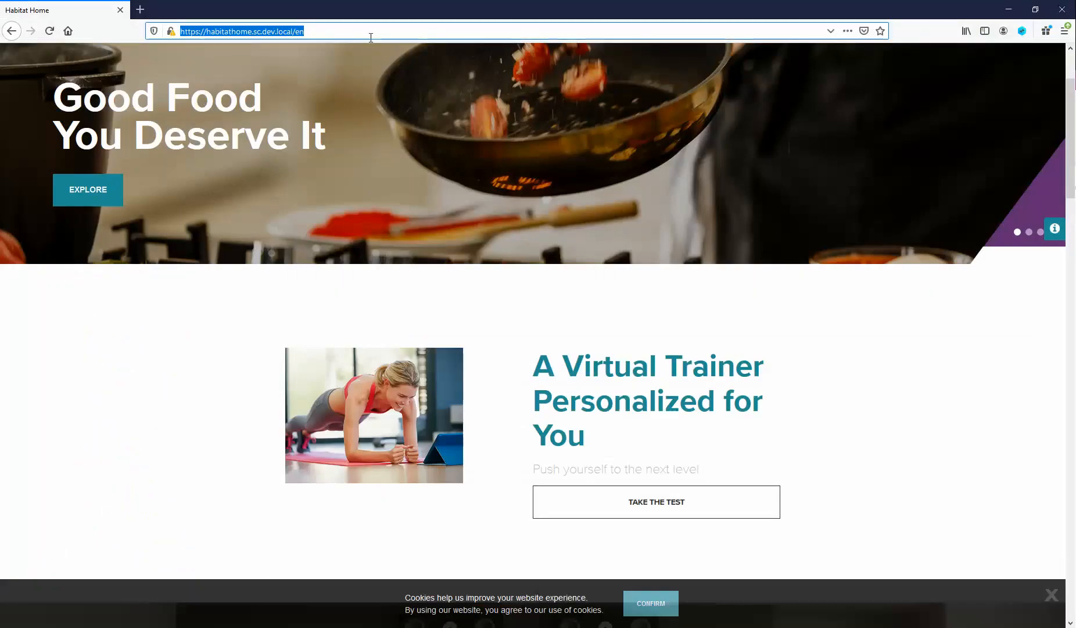
pyautogui.press('End')
pyautogui.press('BackSpace')
pyautogui.press('BackSpace')
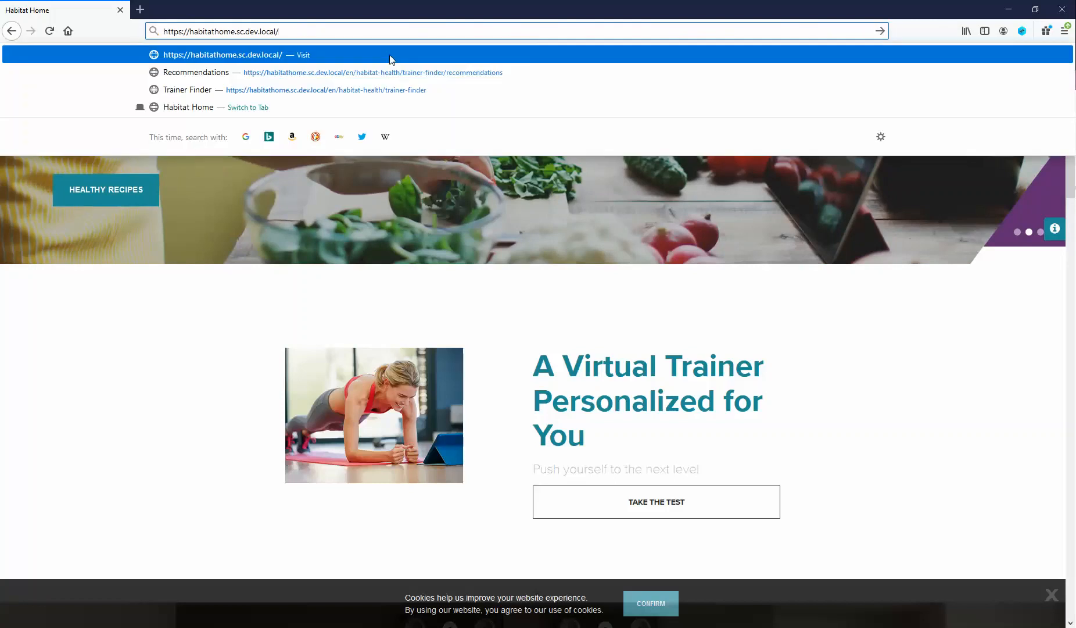
pyautogui.write('api/sf/1.0/userSettings/')
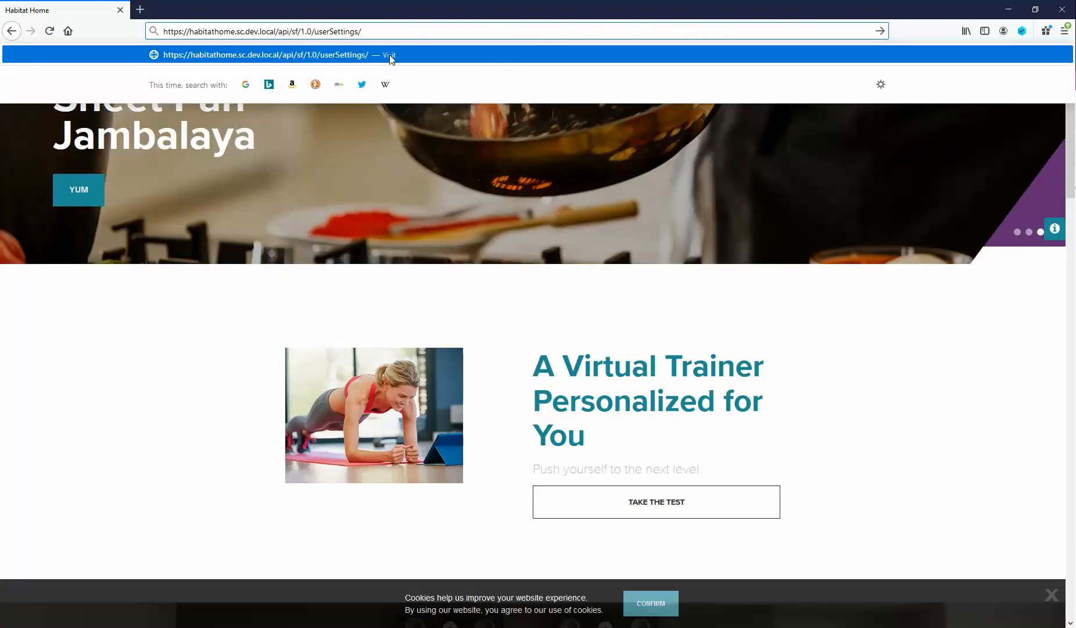
pyautogui.write('Trainer Finder Form')
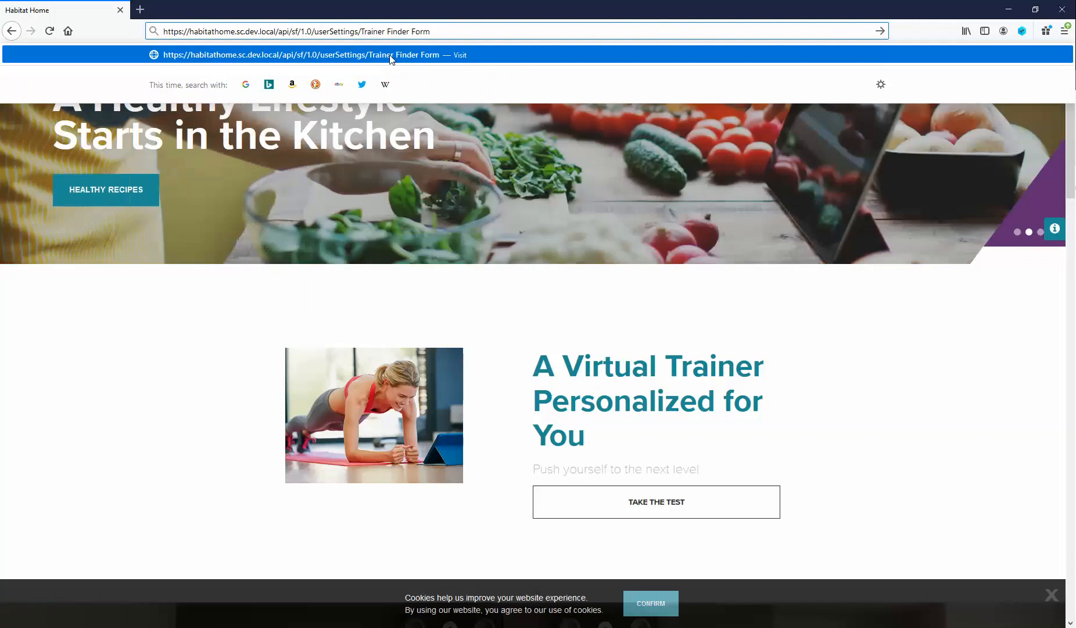
pyautogui.press('Return')
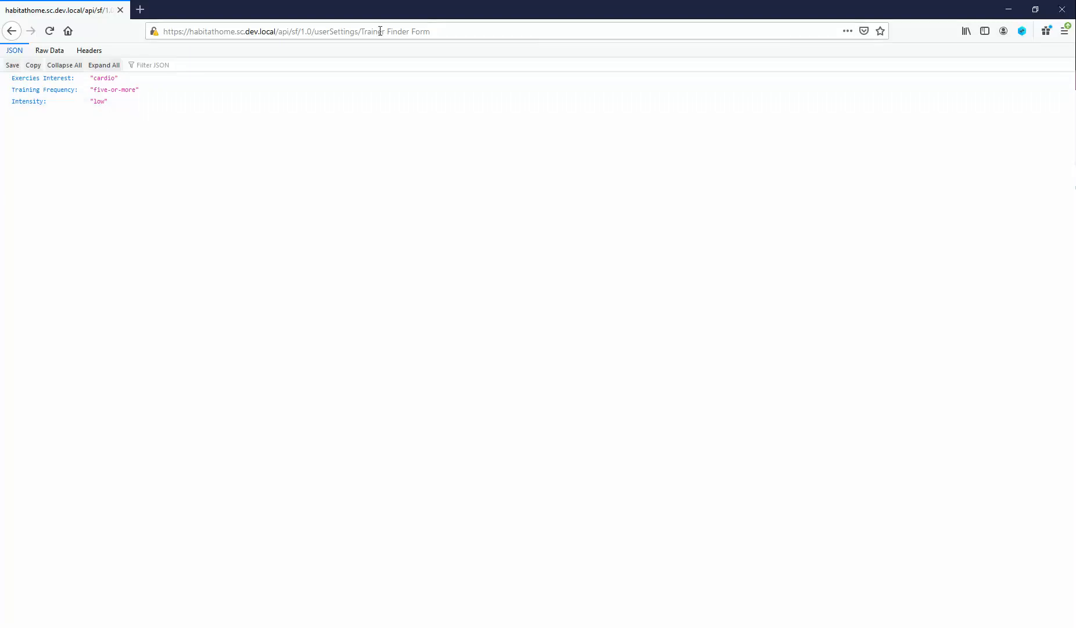
# Change the last part of the userSettings API address to Preferences and load it to read the visitor's stored preference.
pyautogui.moveTo(363, 31); pyautogui.dragTo(482, 65)
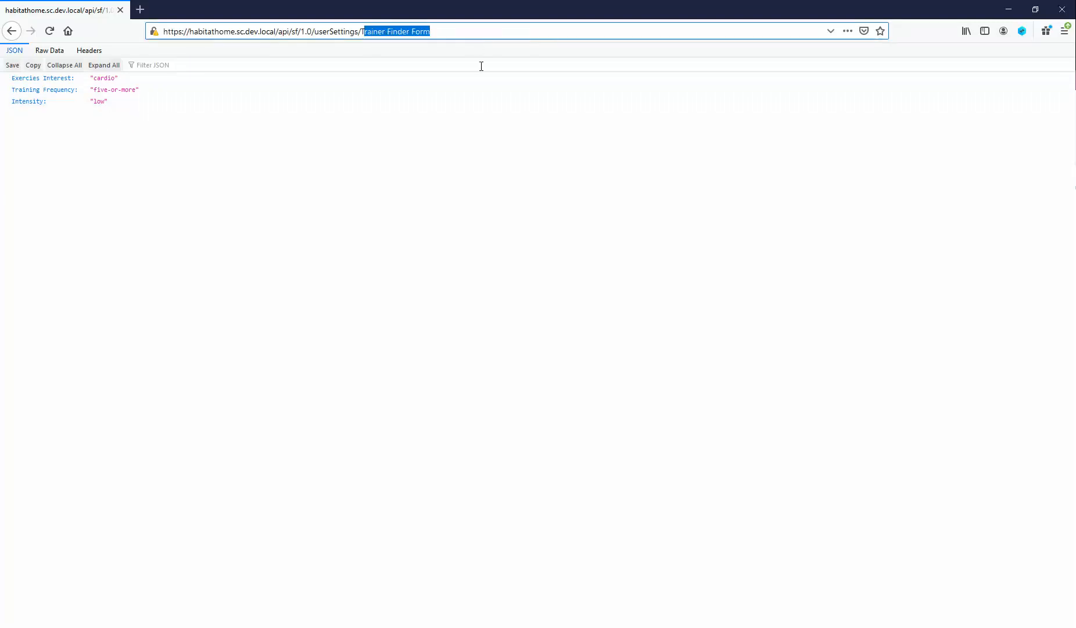
pyautogui.press('BackSpace')
pyautogui.press('BackSpace')
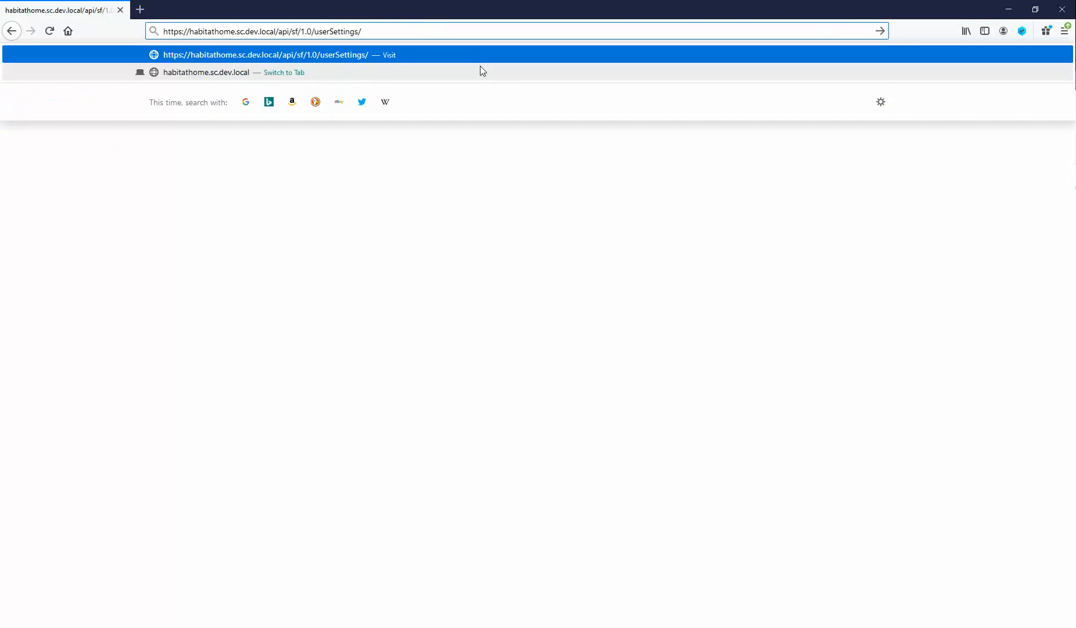
pyautogui.write('Preferences')
pyautogui.press('Return')
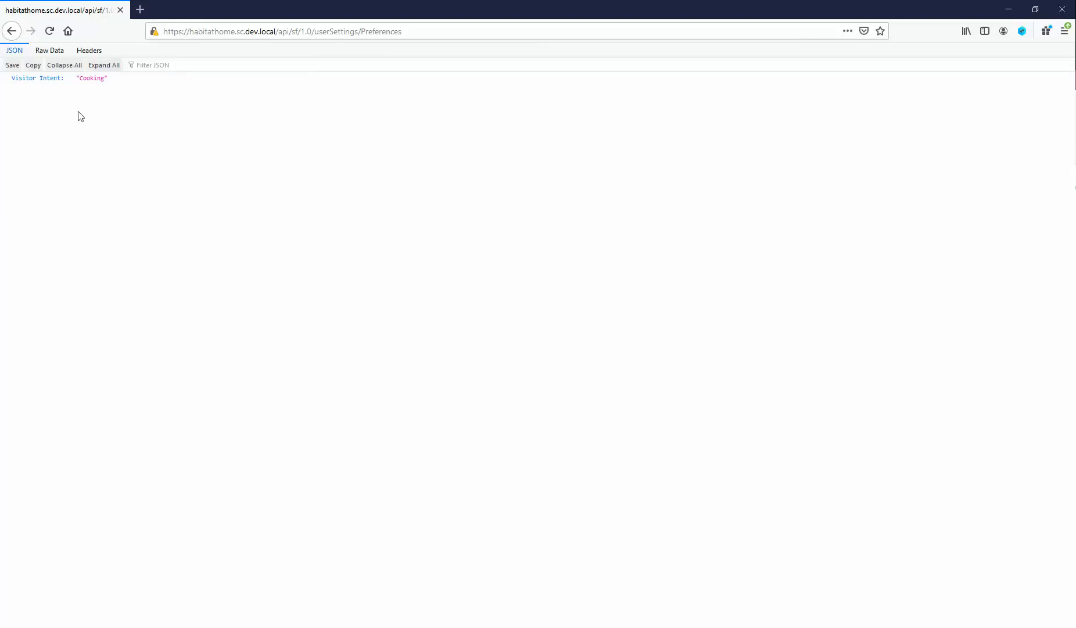
pyautogui.click(425, 38)
pyautogui.click(459, 34)
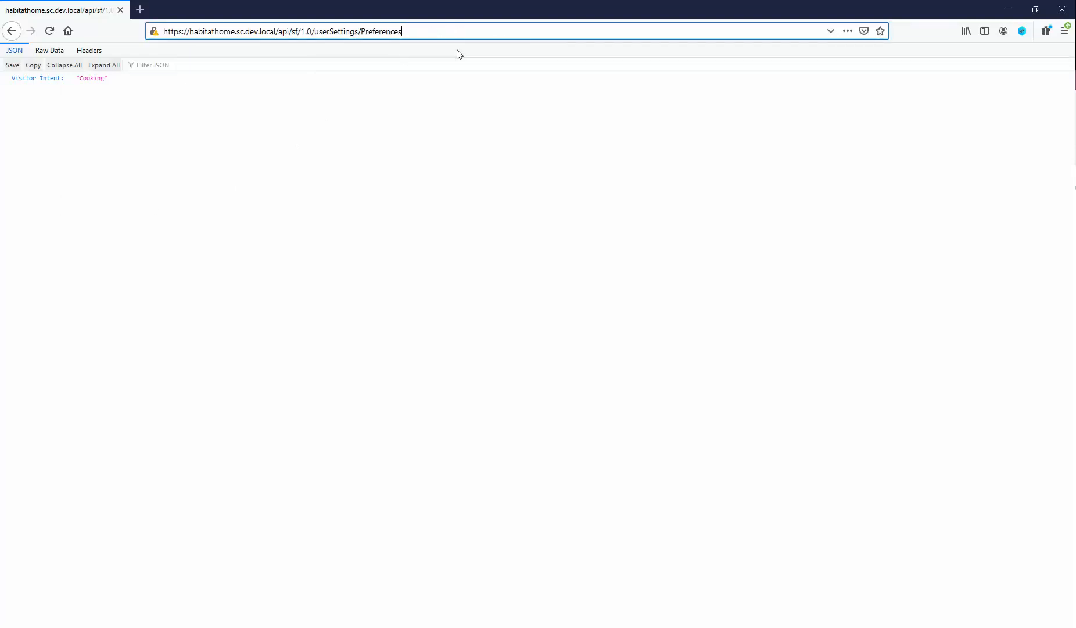
# Extend the Preferences API address with /Visitor Intent and load it to read that single setting.
pyautogui.write('/Visitor Inte')
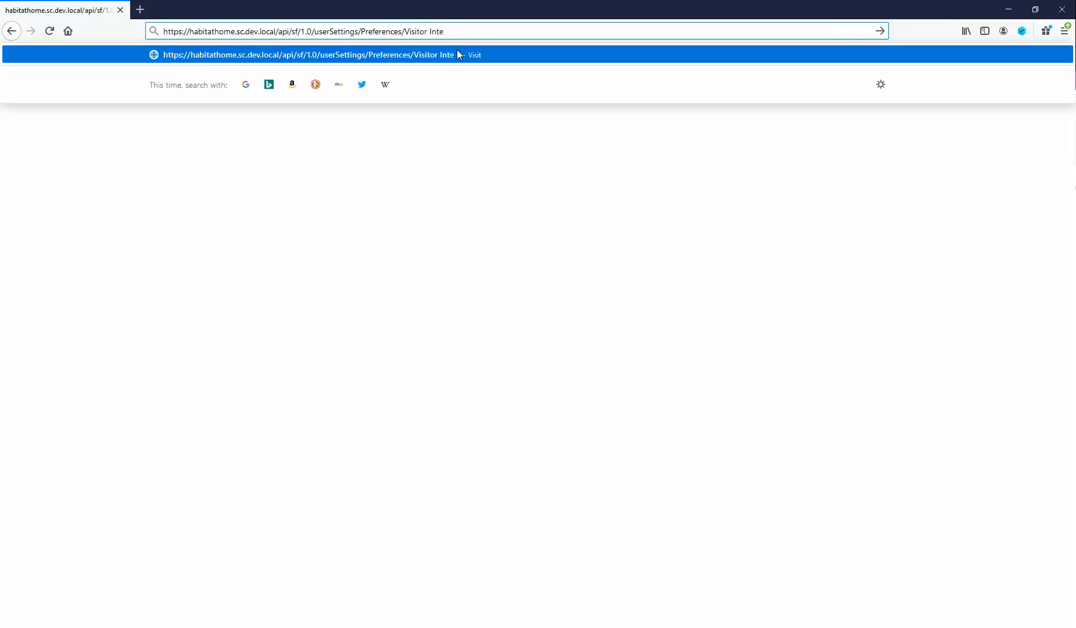
pyautogui.write('nt')
pyautogui.press('Return')
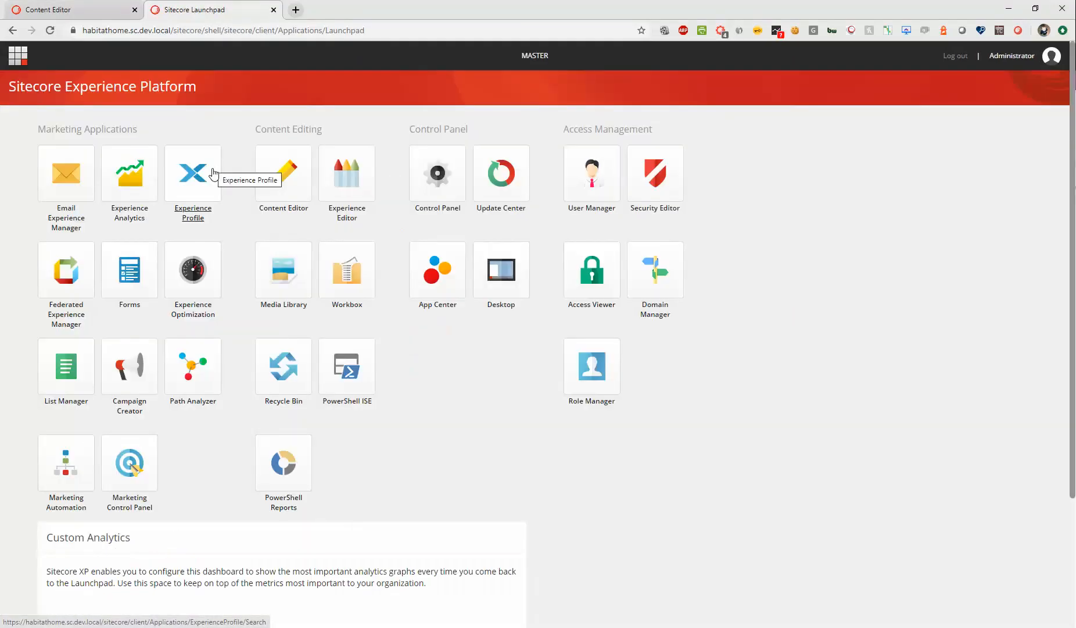
# Open the named contact with three visits in Experience Profile and view the contact's User Settings.
pyautogui.click(202, 174)
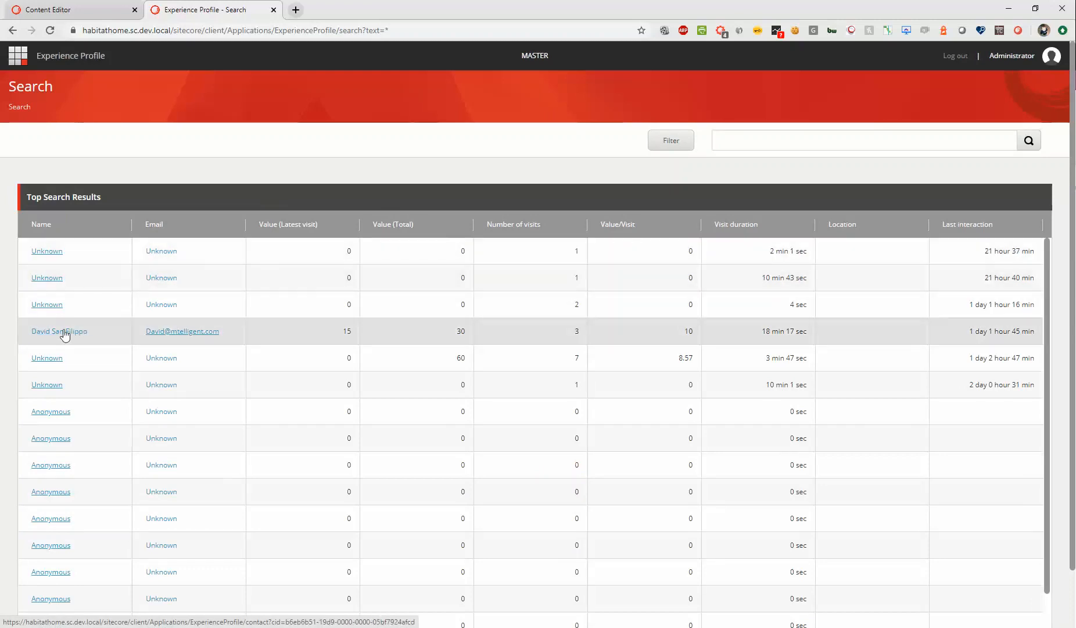
pyautogui.click(148, 336)
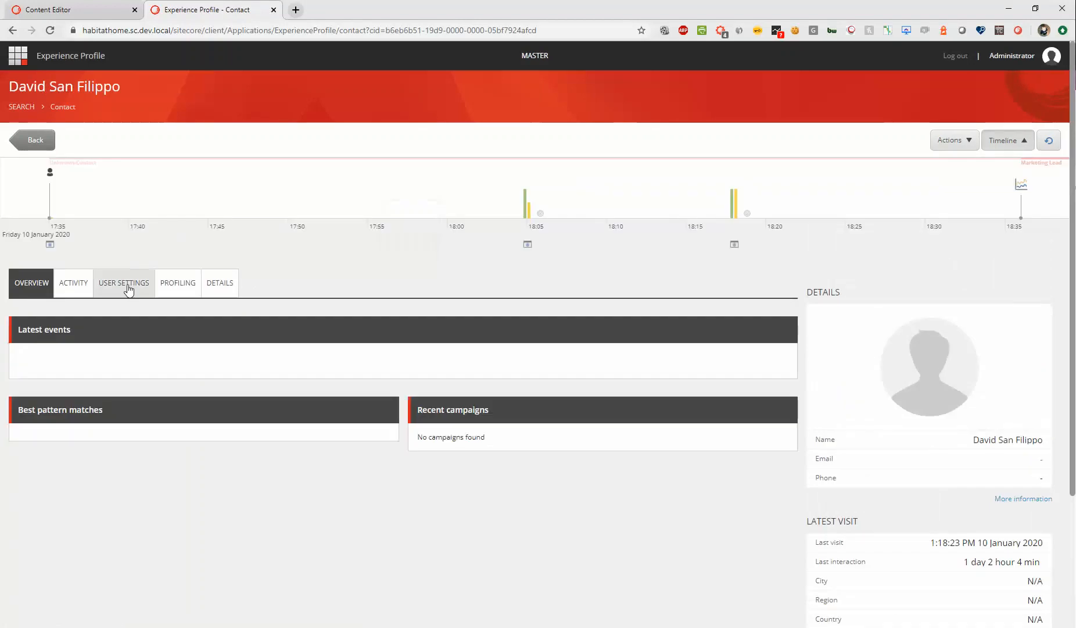
pyautogui.click(126, 286)
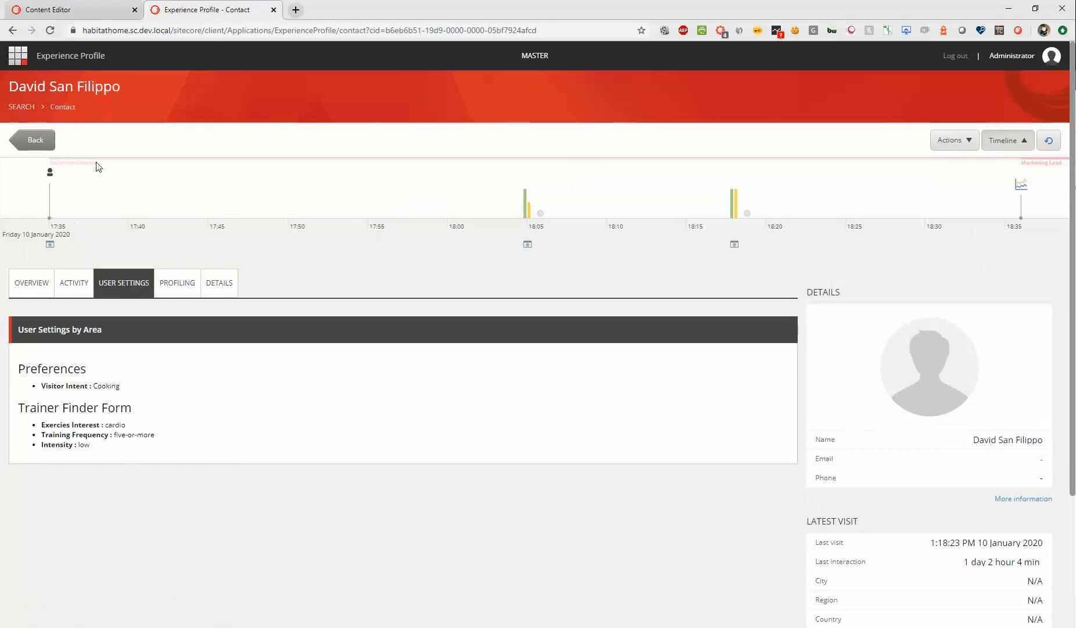
# Open the Home item in the Experience Editor and bring up the personalization rules of the page's Carousel component.
pyautogui.click(87, 15)
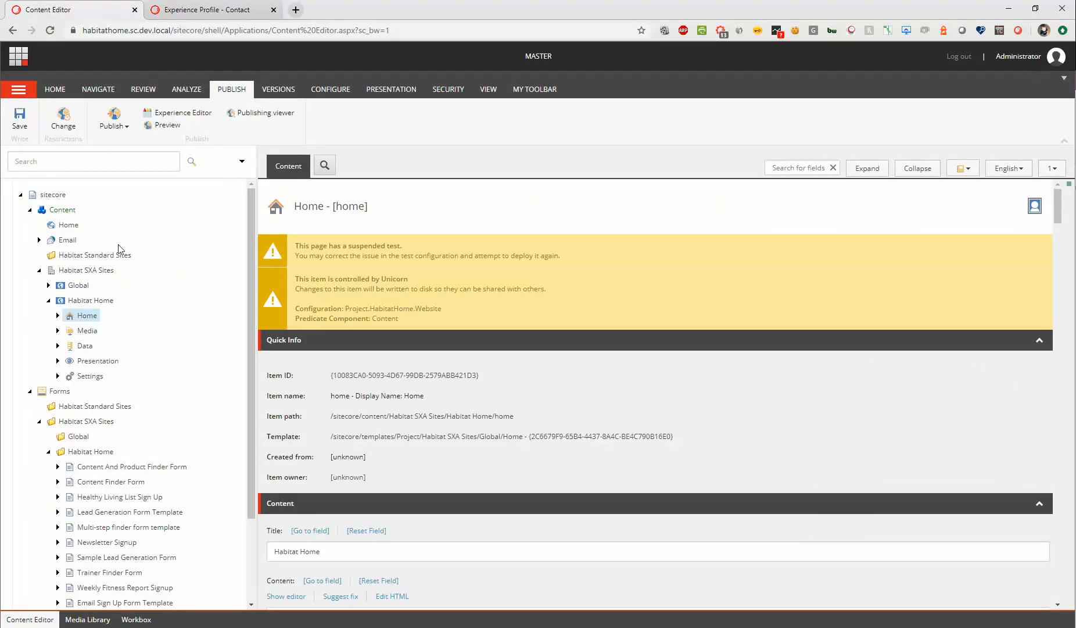
pyautogui.click(178, 113)
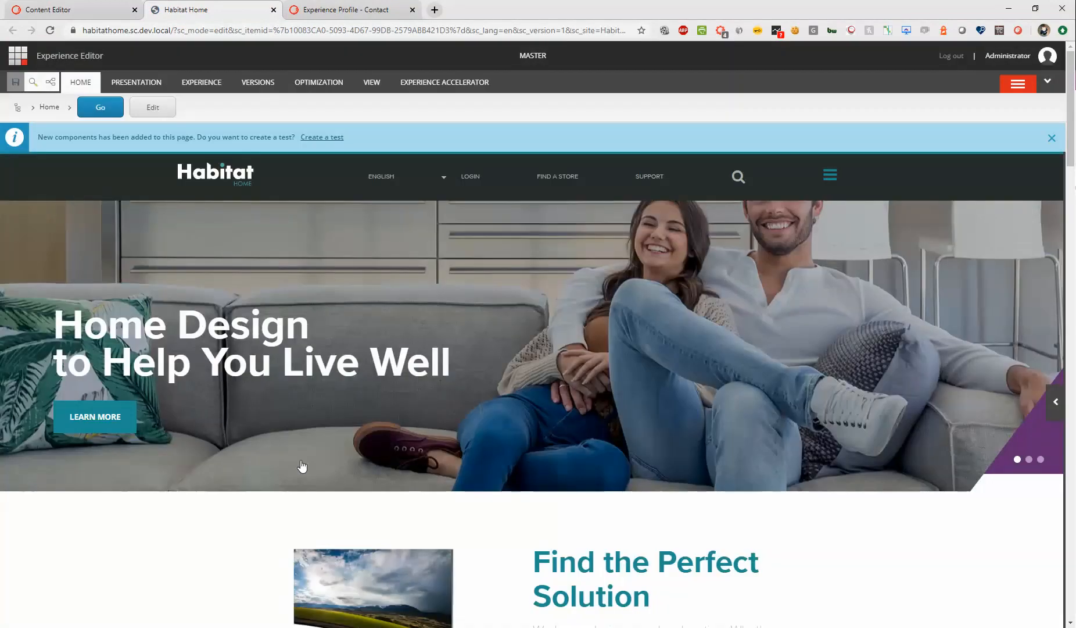
pyautogui.click(296, 486)
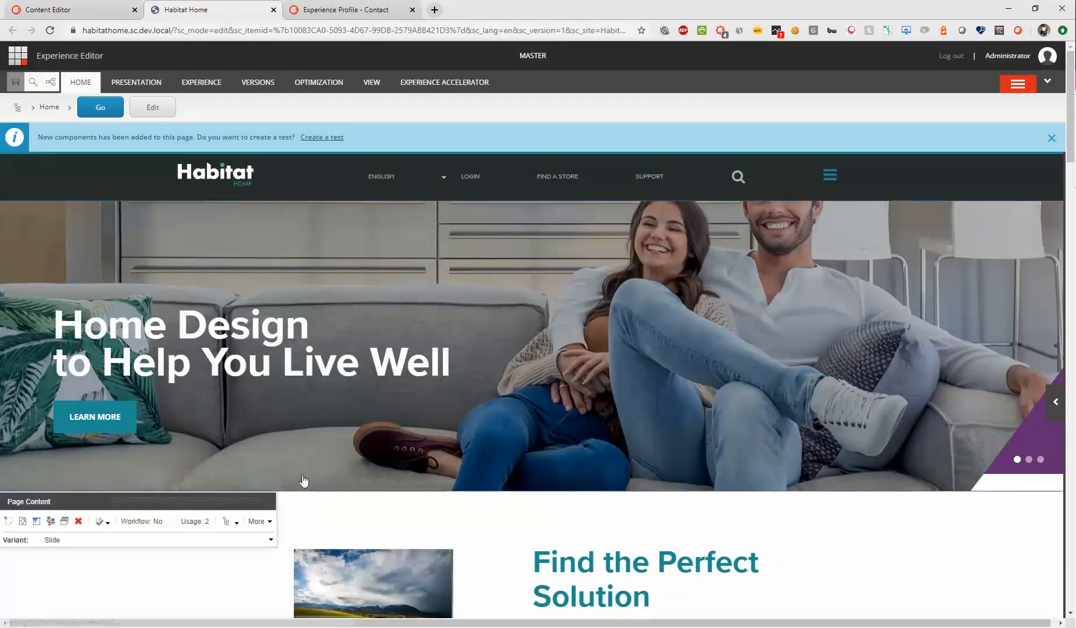
pyautogui.scroll(-3, 342, 401)
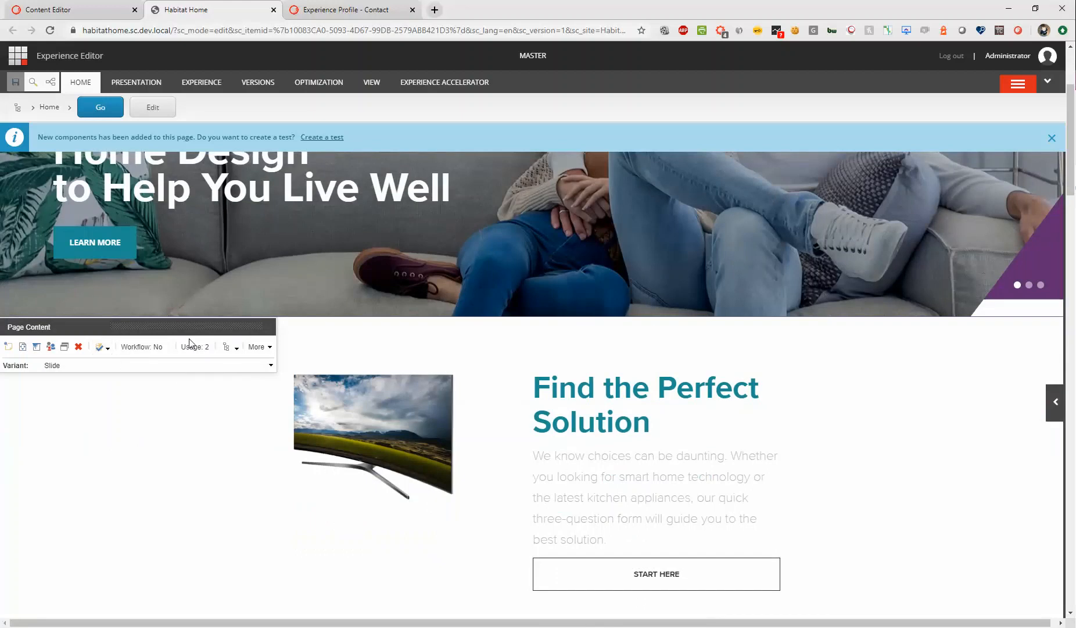
pyautogui.click(237, 348)
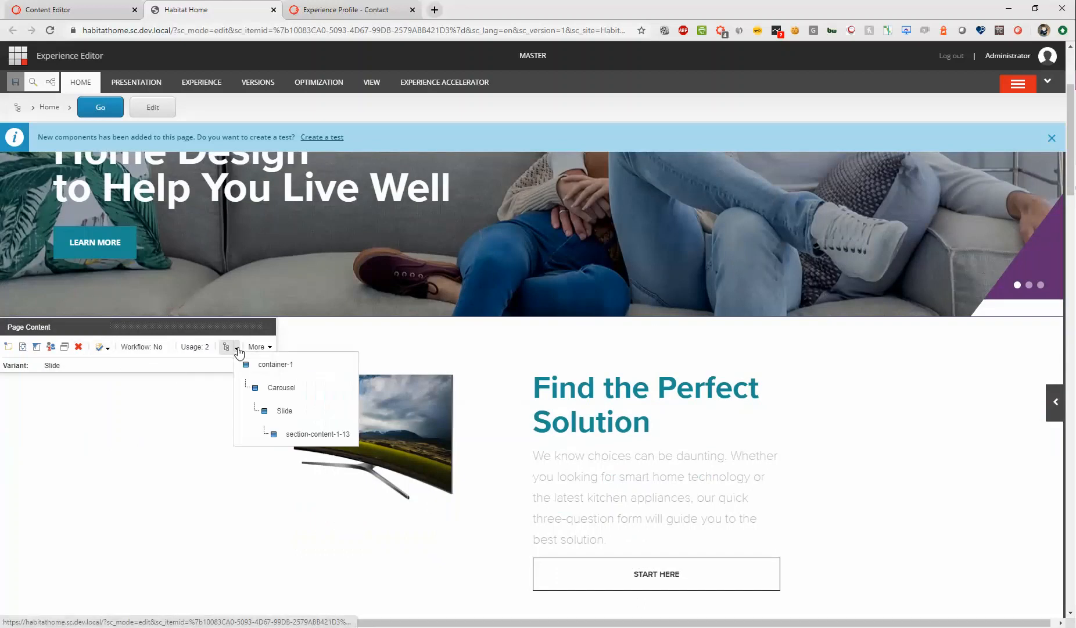
pyautogui.click(274, 387)
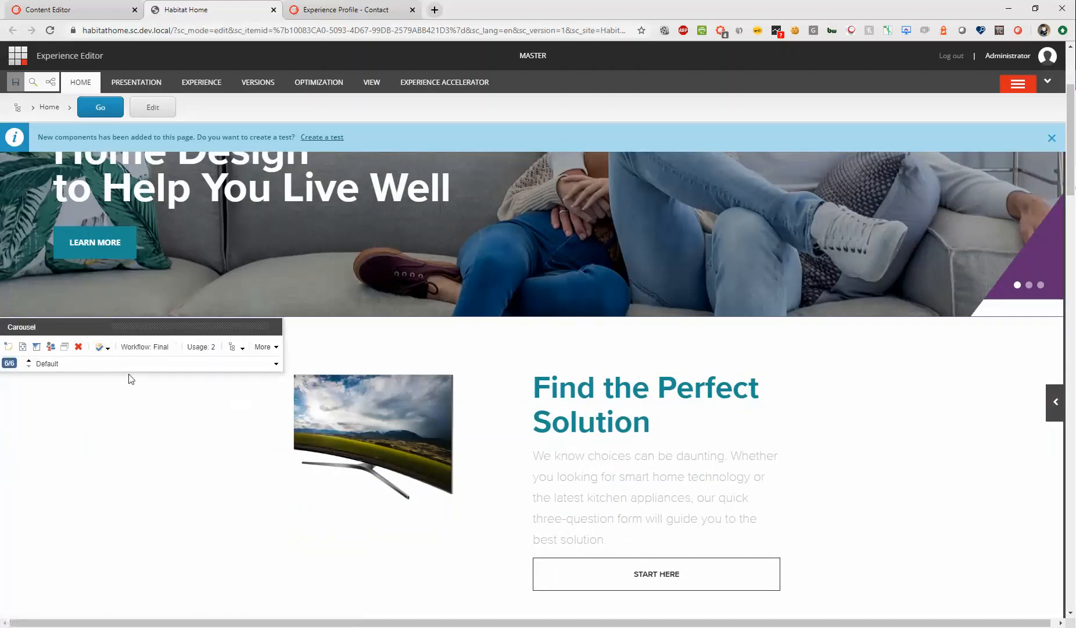
pyautogui.click(51, 346)
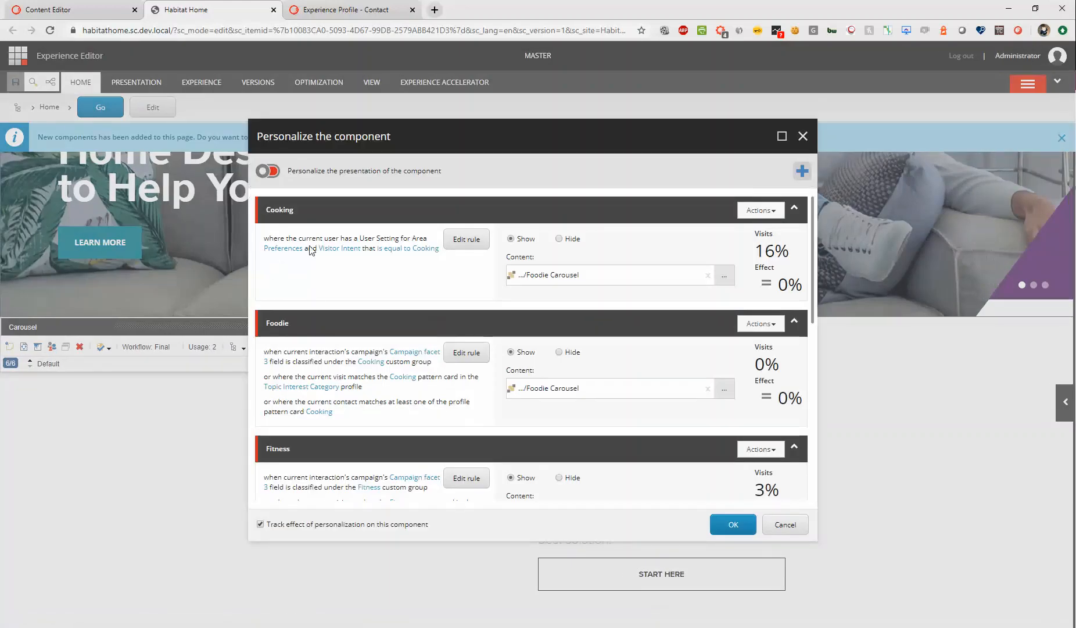
# Inspect the Carousel's Cooking rule in the rule editor, and leave it and the personalization settings without changes.
pyautogui.click(473, 243)
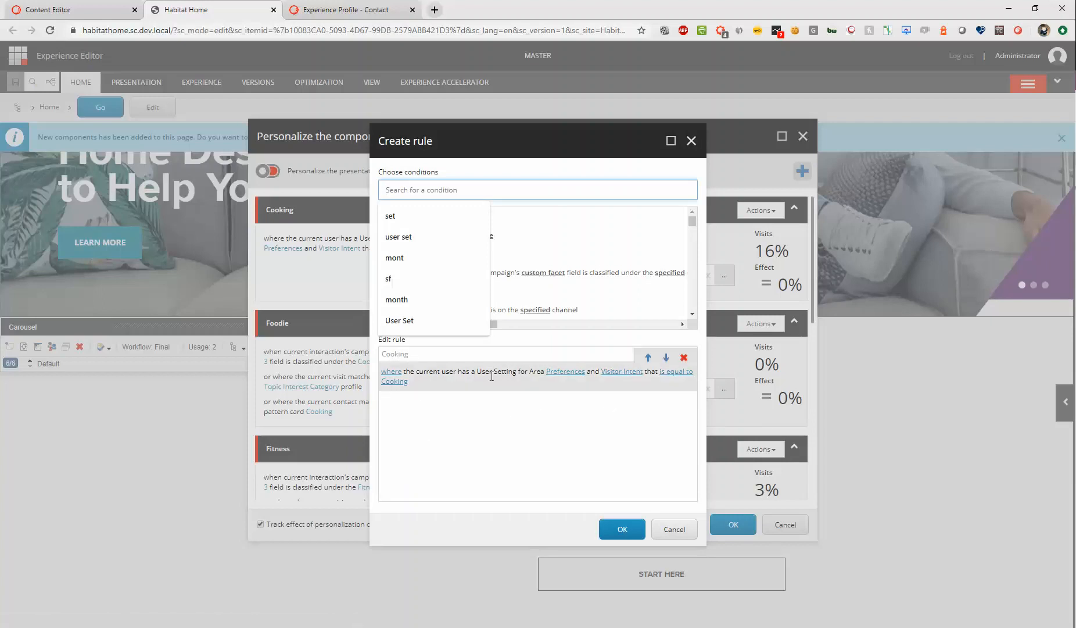
pyautogui.click(470, 440)
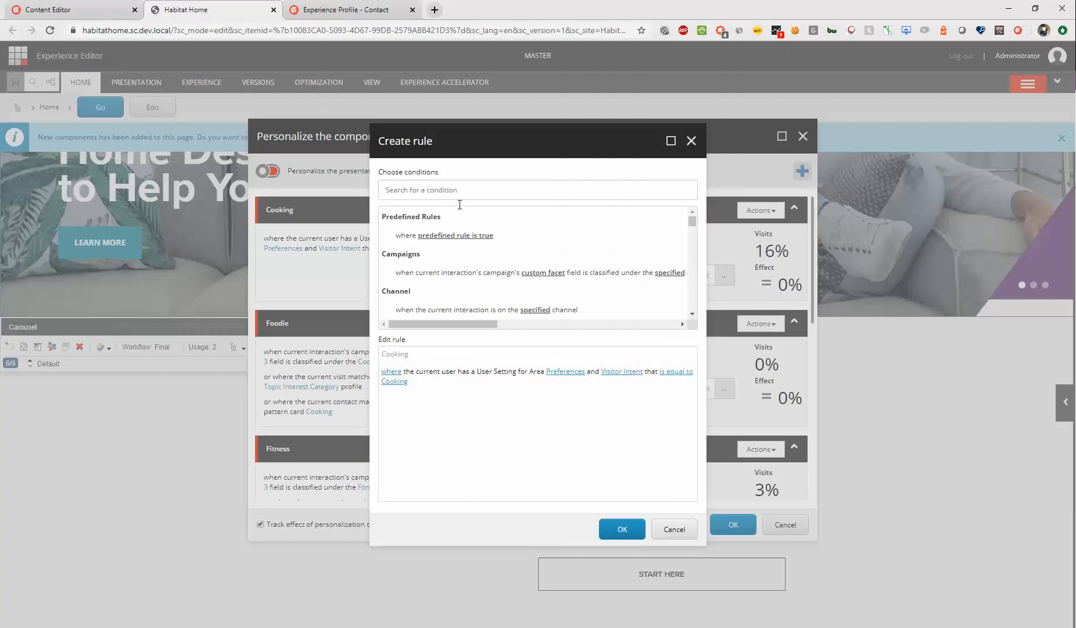
pyautogui.click(680, 532)
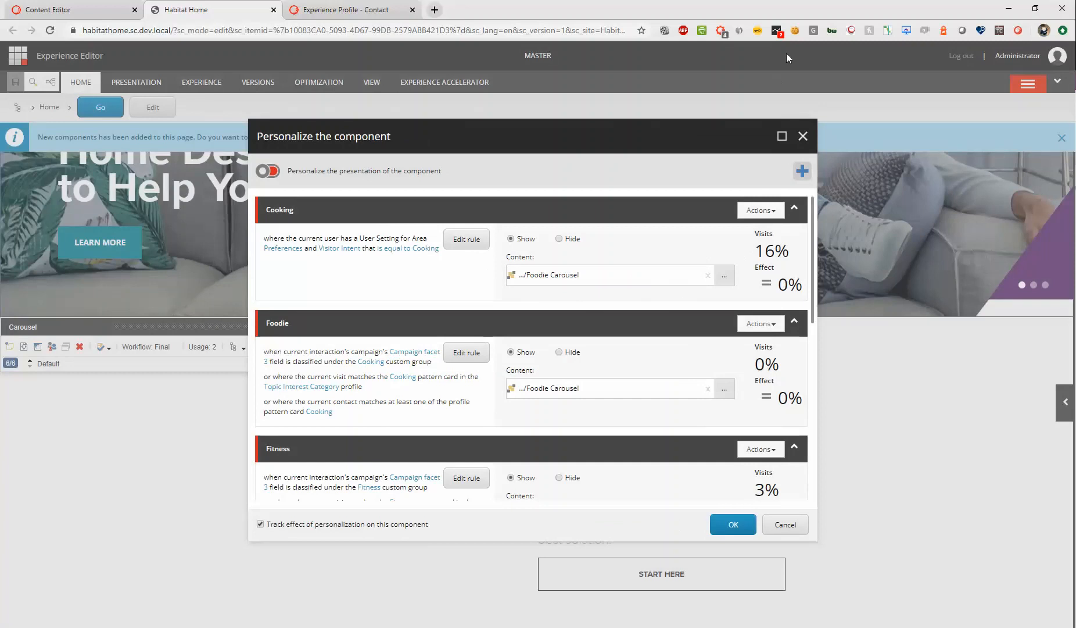
pyautogui.click(803, 136)
# Review the personalization rules of the Find the Perfect Solution promo, including the cardio rule, and close them unchanged.
pyautogui.scroll(-2, 578, 403)
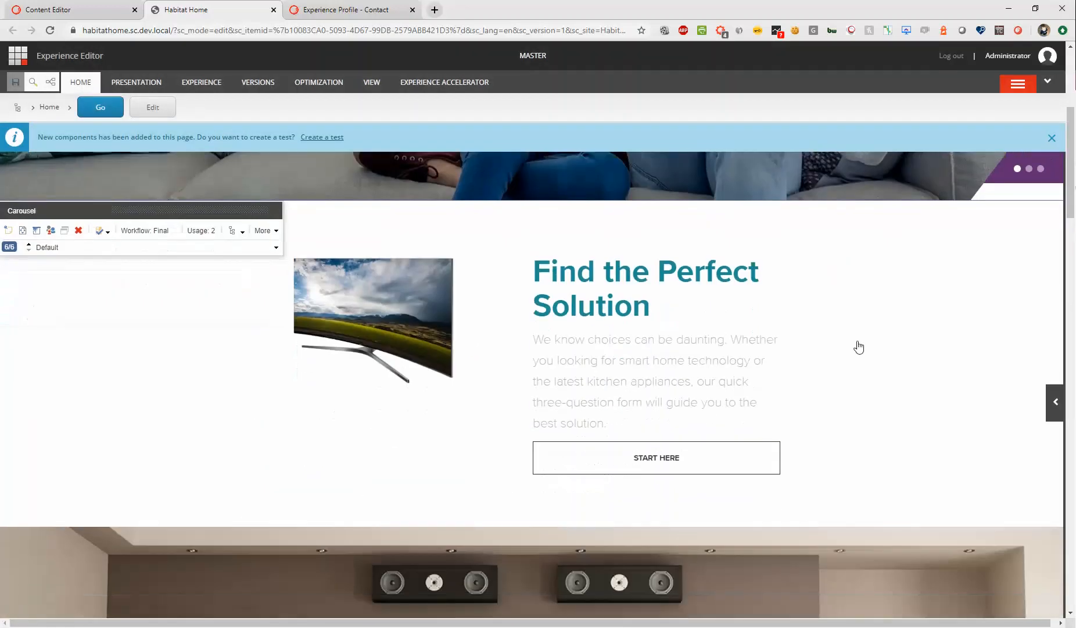
pyautogui.click(858, 346)
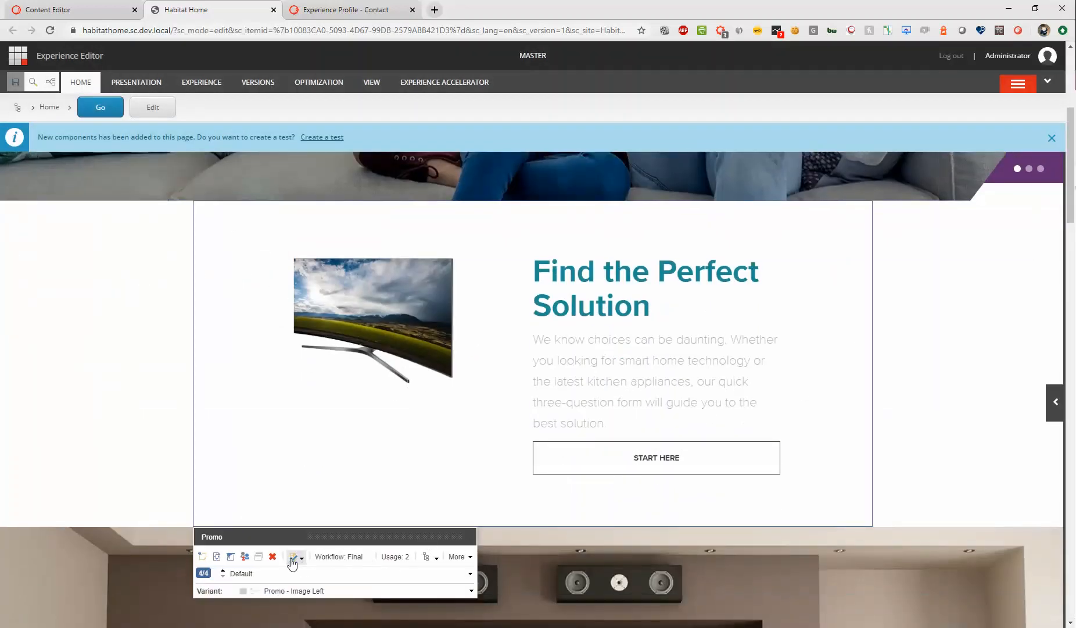
pyautogui.click(245, 557)
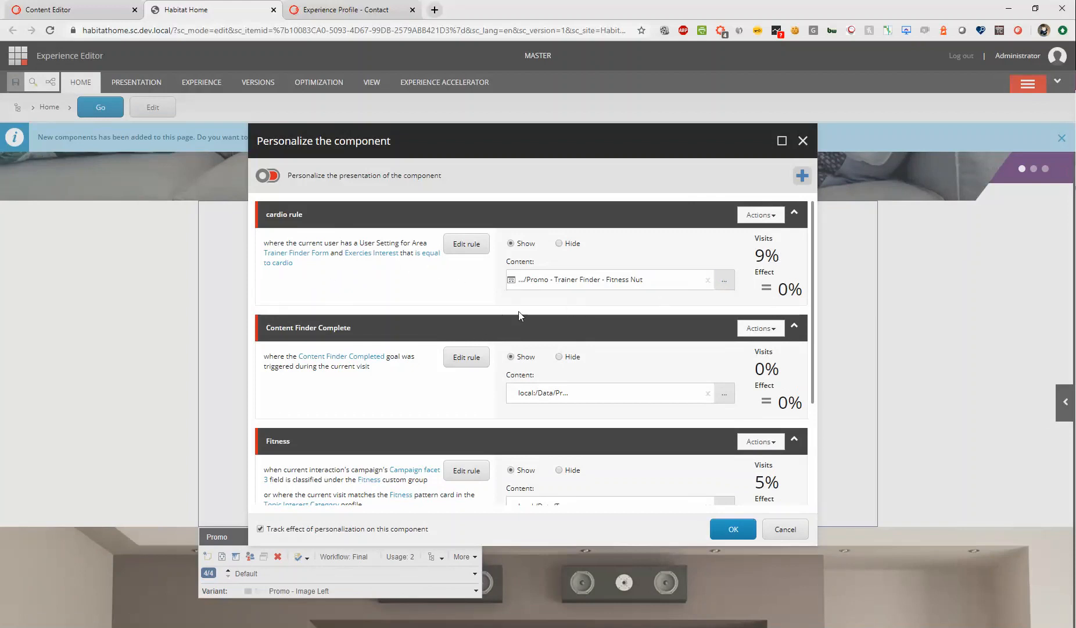
pyautogui.click(804, 141)
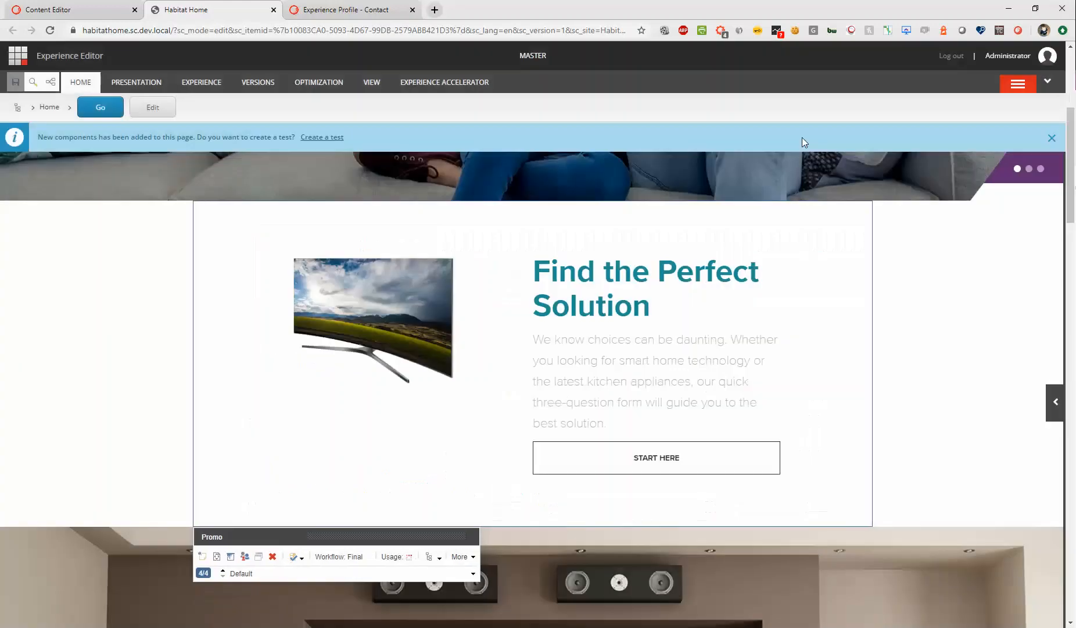